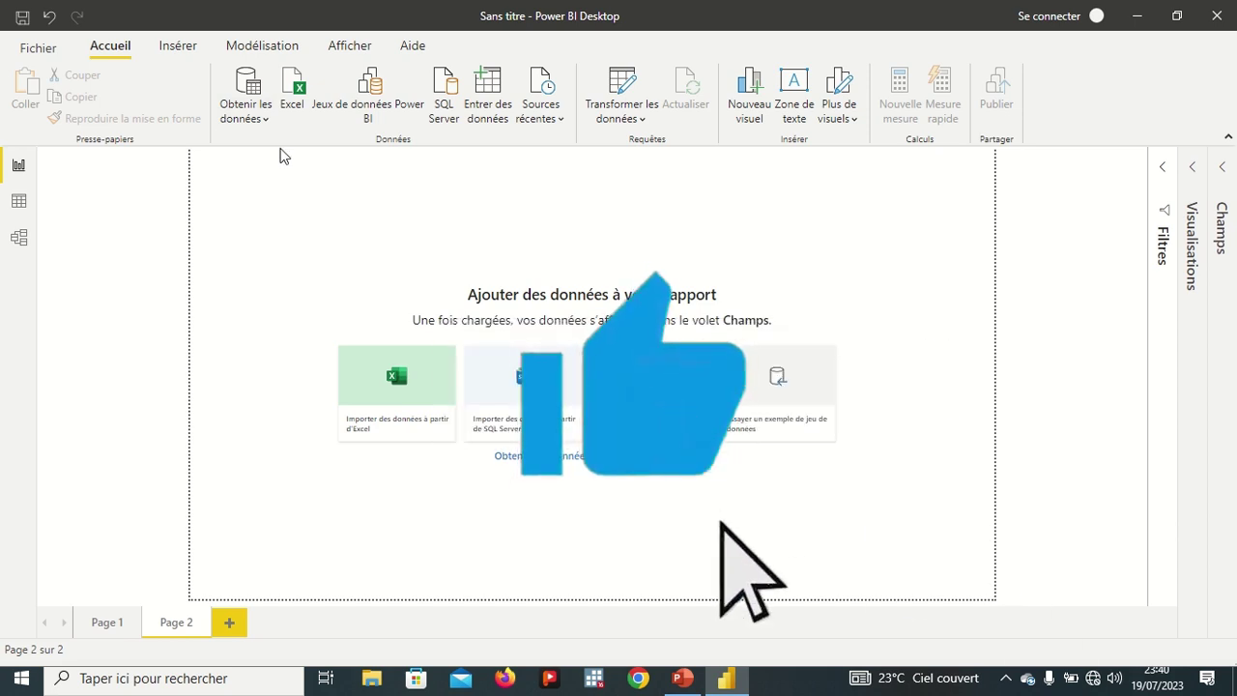
Start an Excel data import and browse to the POWER BI folder inside Cours en ligne on drive E.
left_click(257, 112)
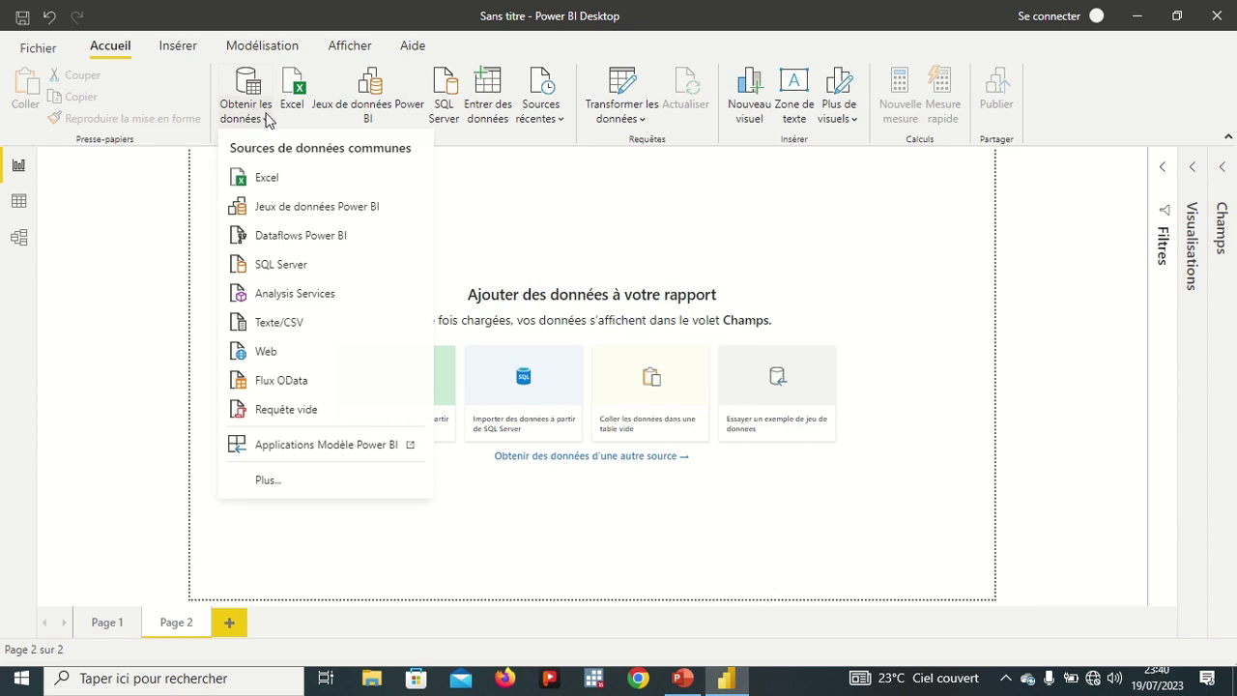
left_click(486, 196)
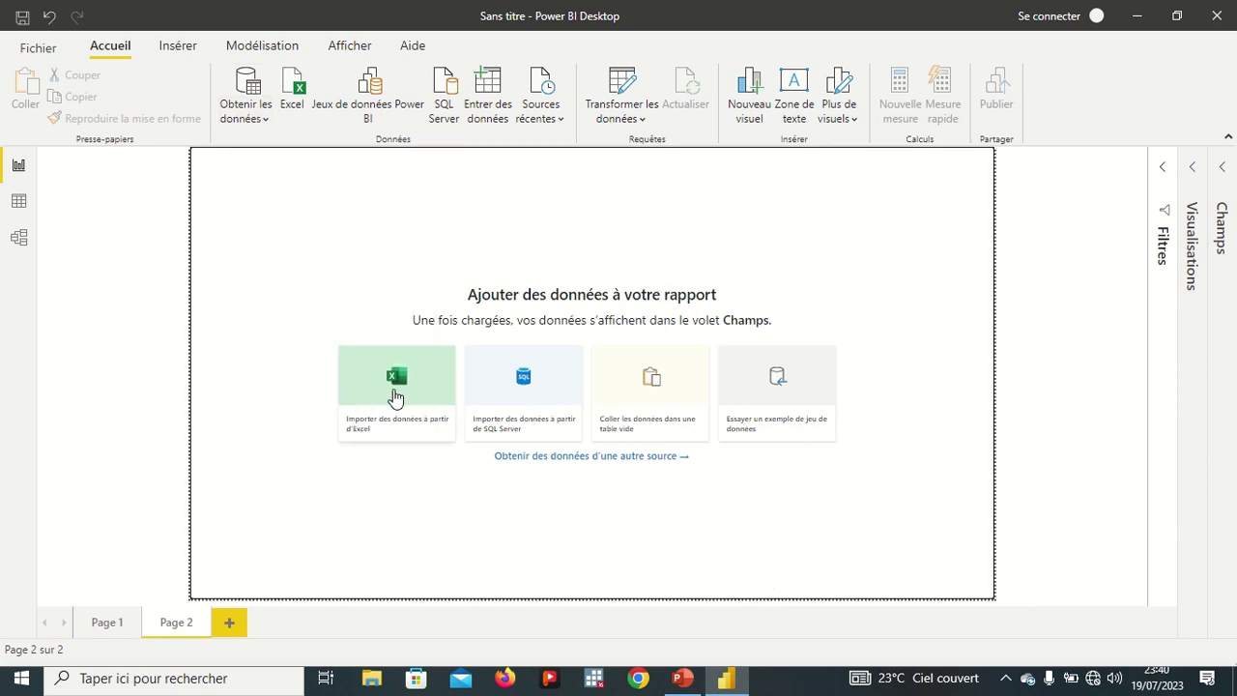
left_click(395, 389)
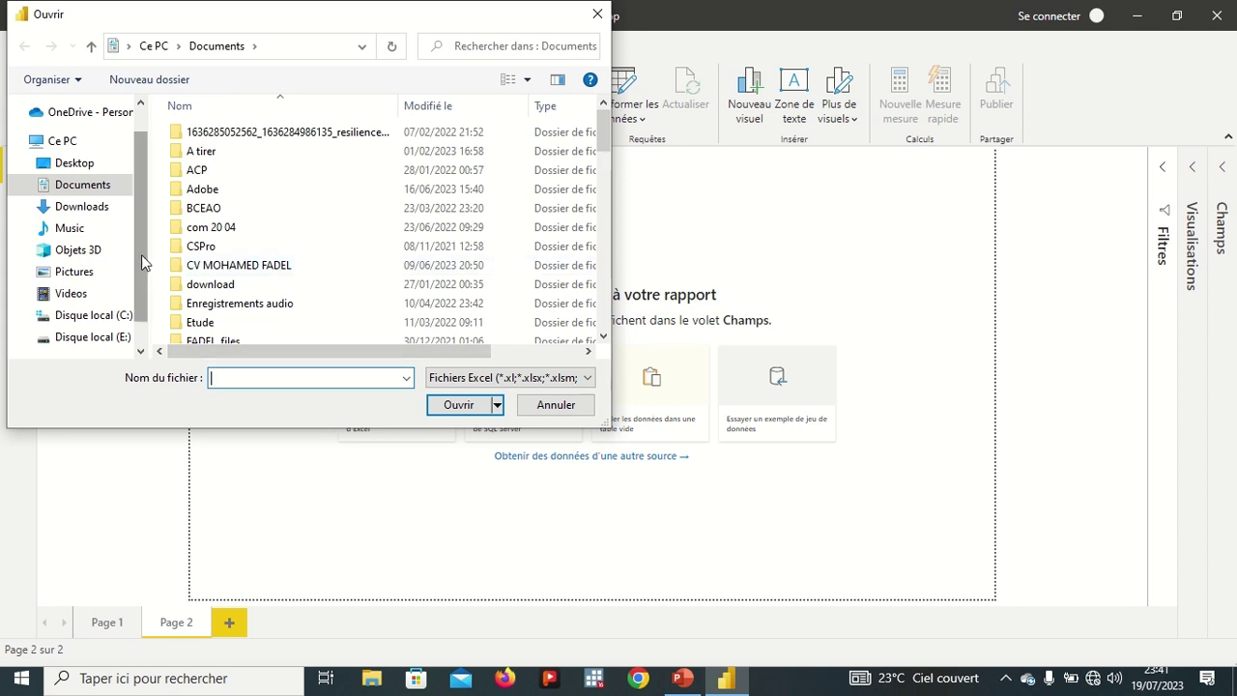
scroll(141, 254, "down", 1)
left_click(93, 308)
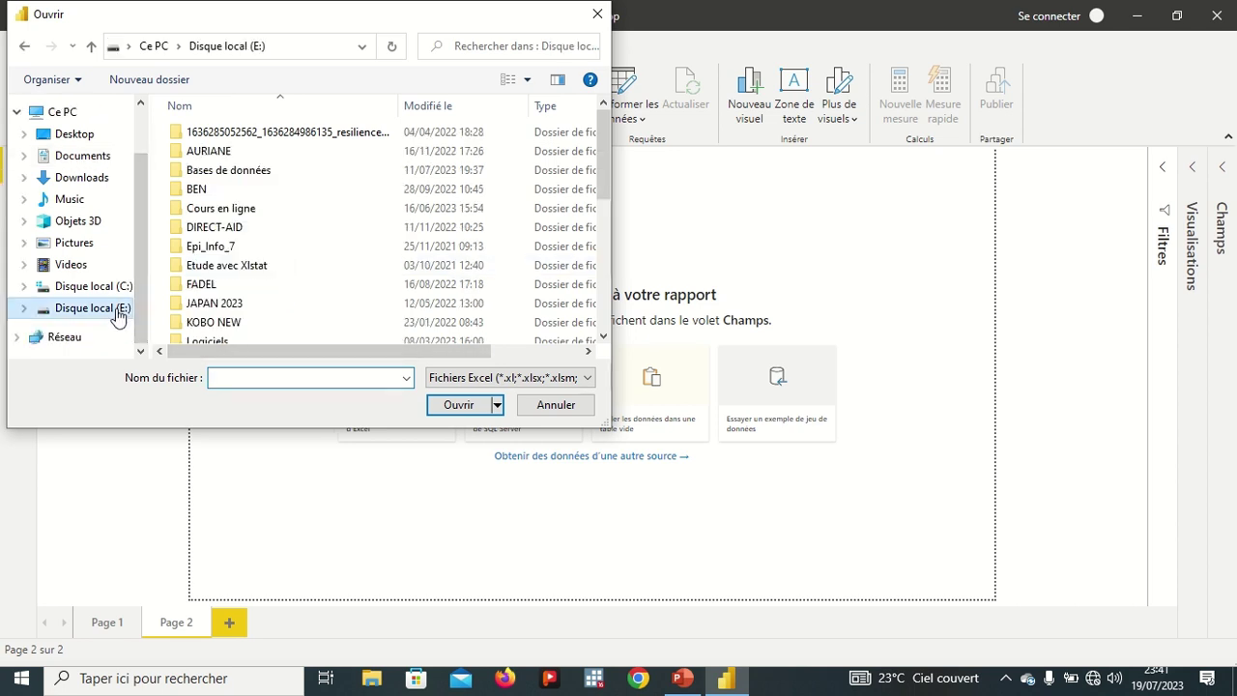
double_click(259, 211)
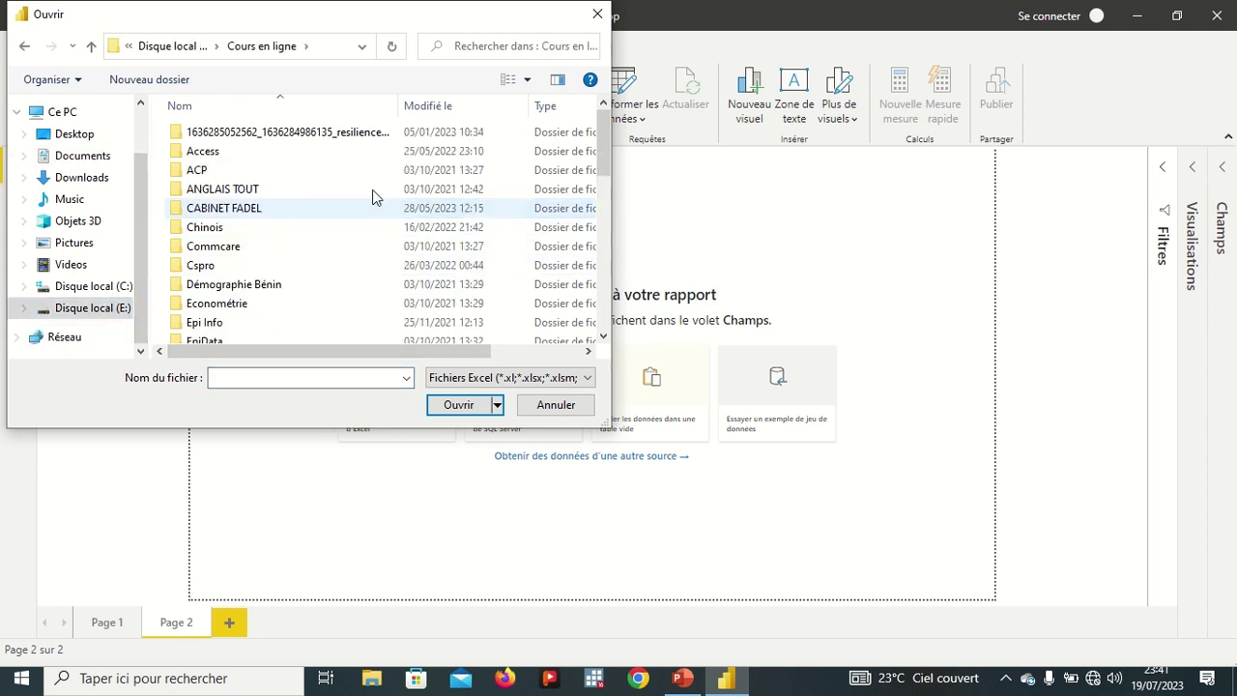
left_click_drag(597, 161, 606, 249)
double_click(211, 221)
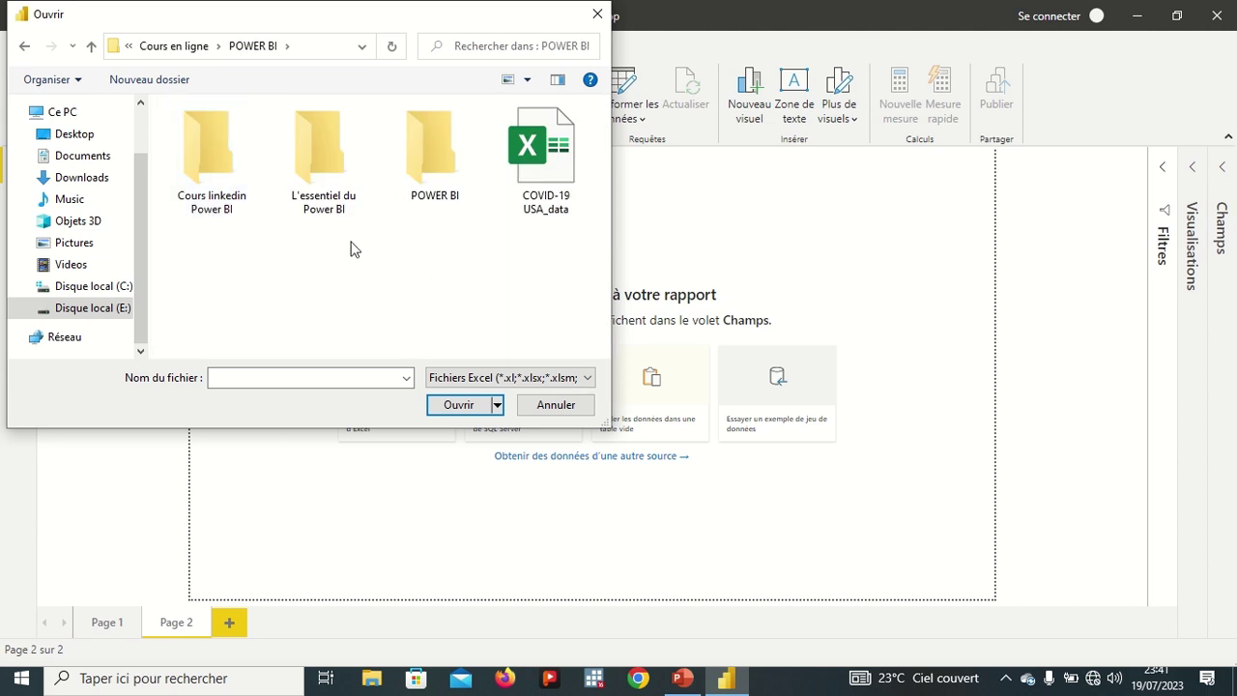
Open the workbook 02_01_rainforest_global_2019 from the Chapitre_02 exercise folder under L'essentiel du Power BI.
double_click(316, 155)
double_click(232, 156)
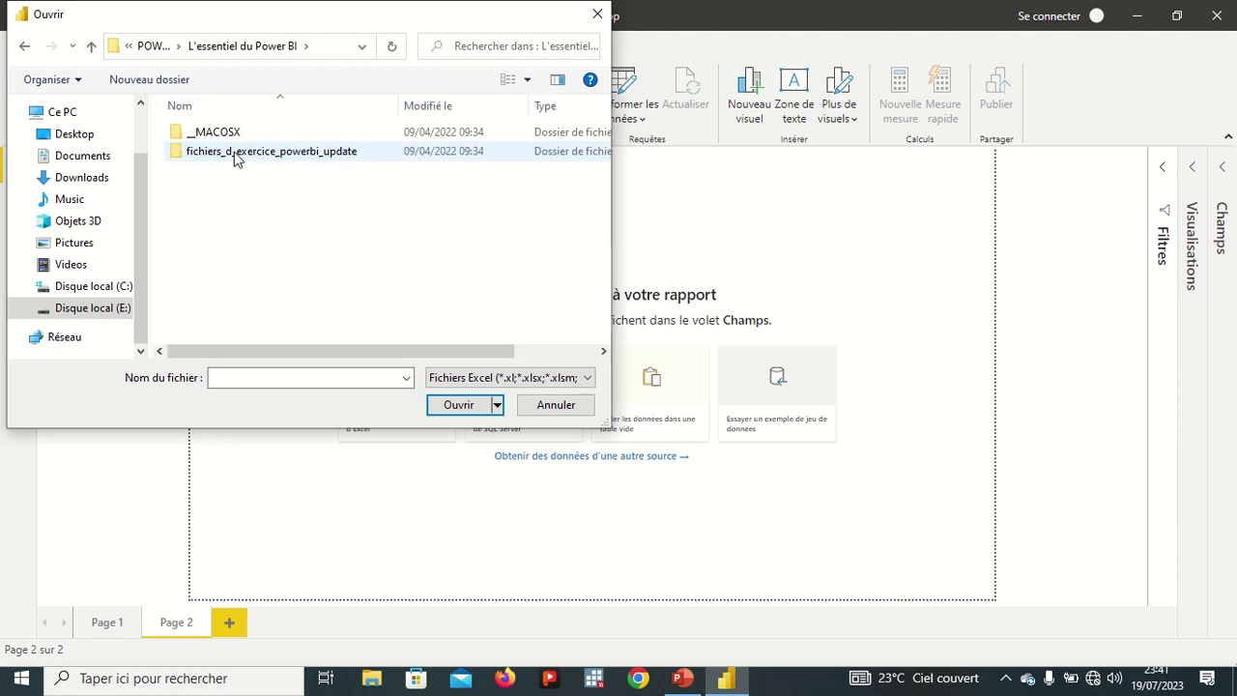
double_click(237, 153)
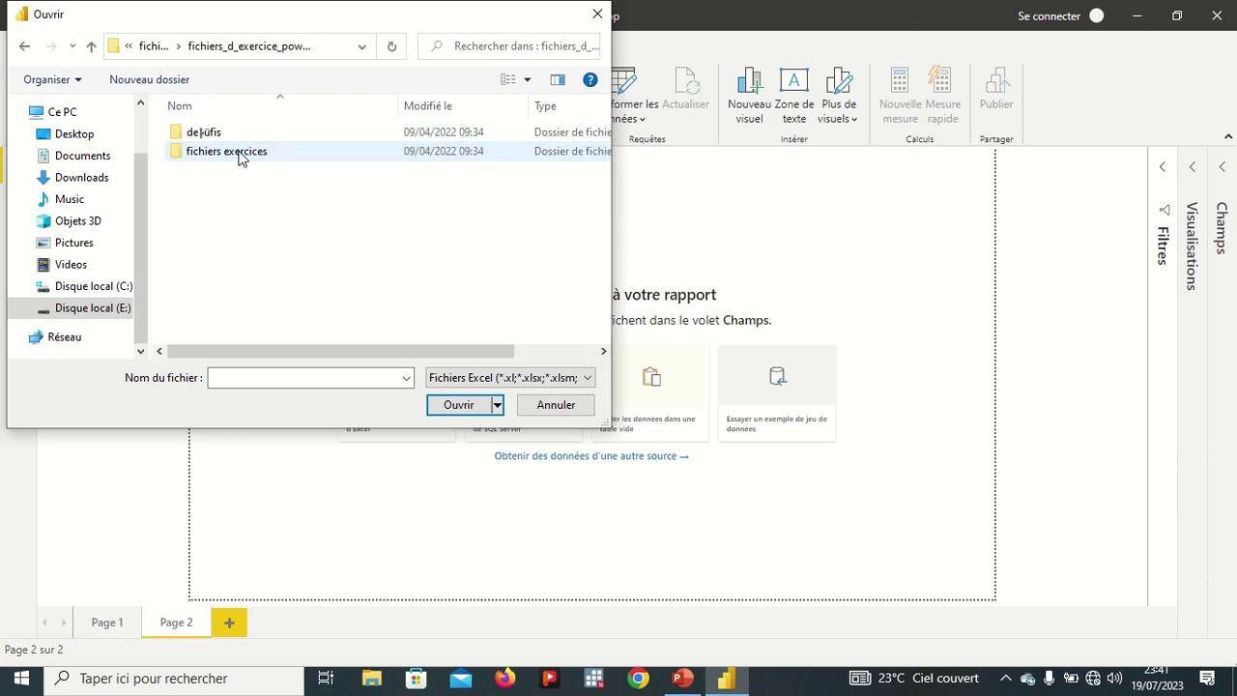
double_click(232, 157)
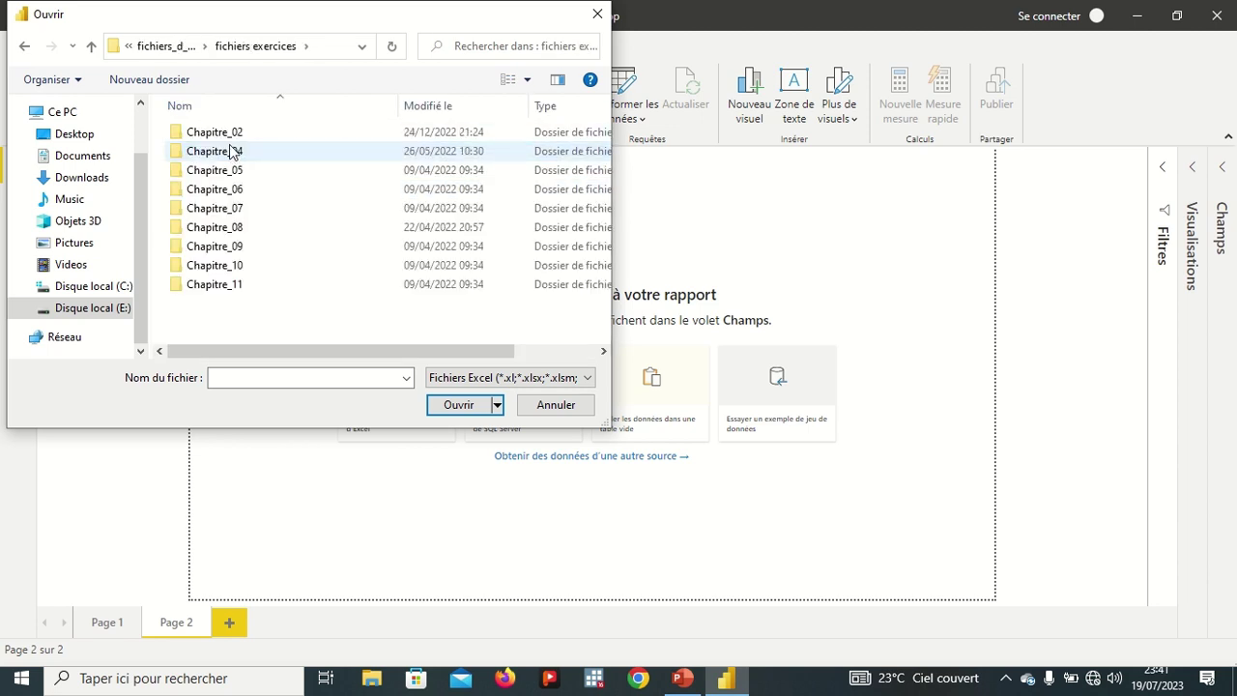
double_click(233, 135)
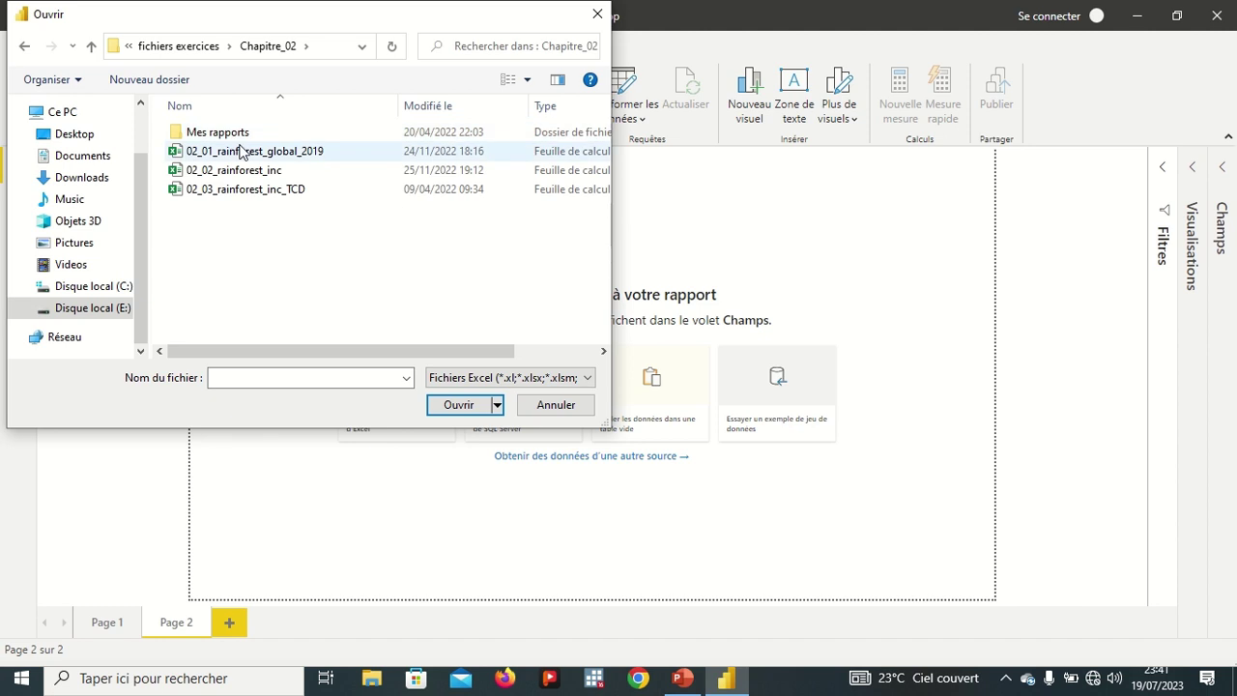
left_click(256, 155)
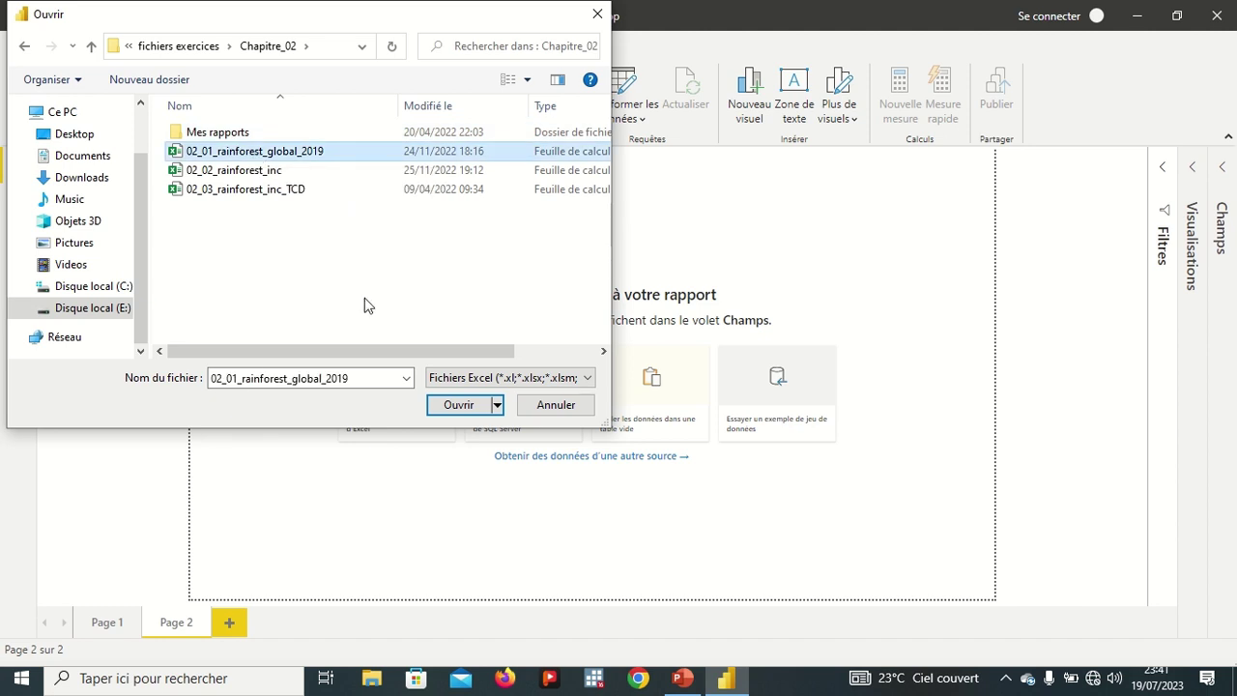
left_click(459, 406)
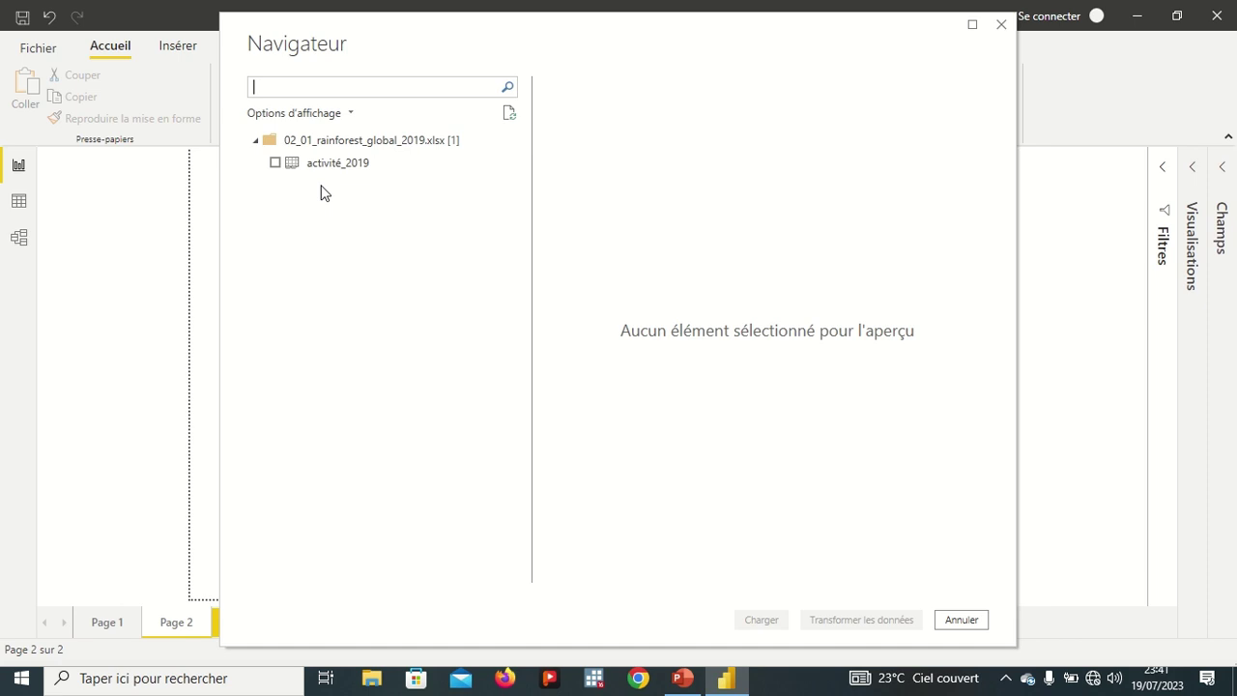
Select the activité_2019 table and open it in the Power Query Editor to transform its data.
left_click(276, 165)
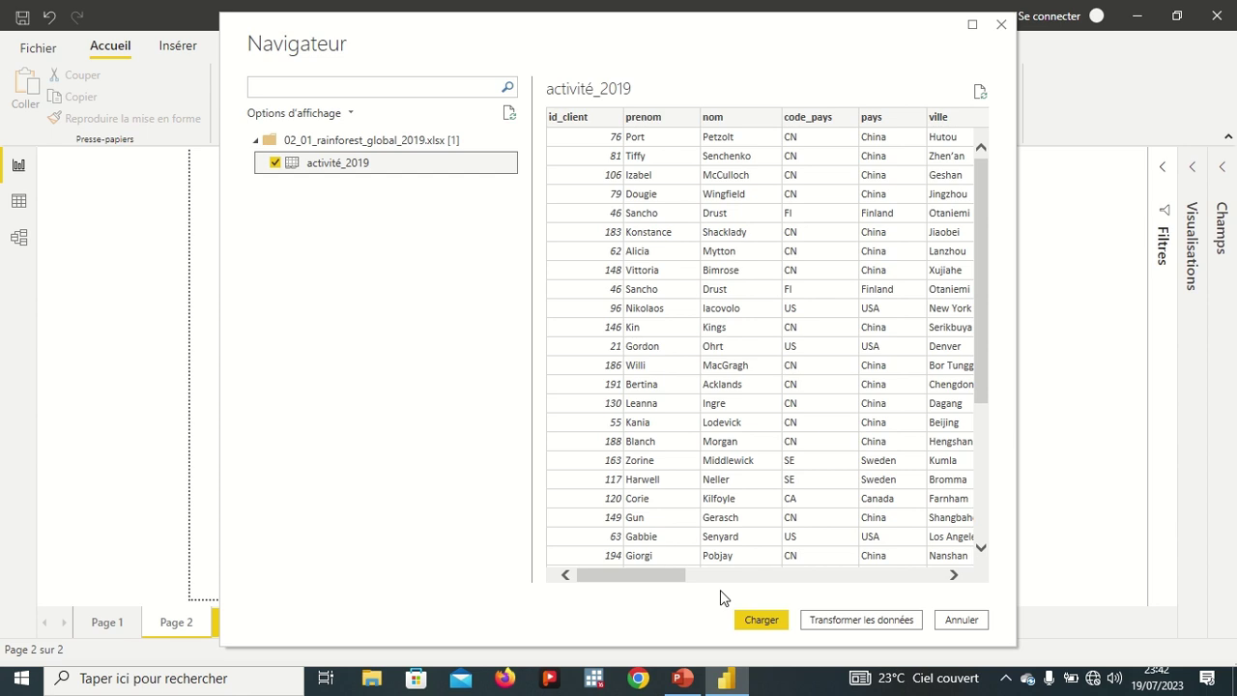
left_click(849, 624)
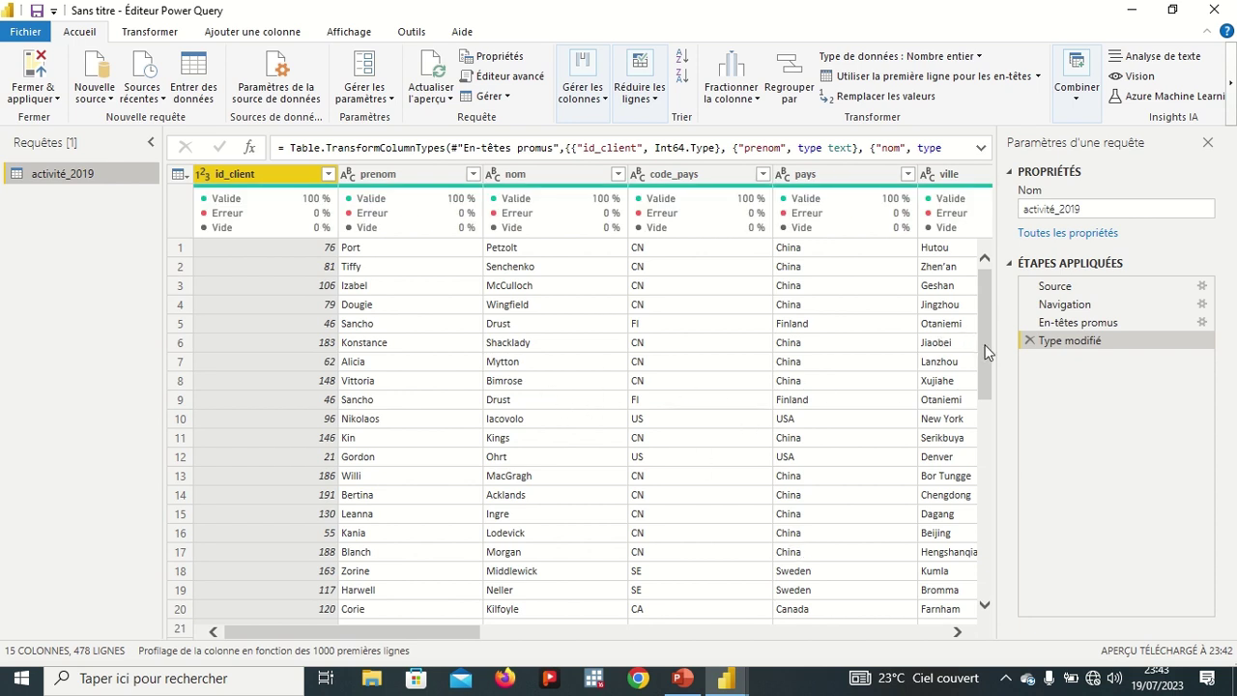
Look through the rows and column headers of the activité_2019 query, including the column quality indicators.
scroll(986, 353, "down", 5)
scroll(986, 352, "up", 5)
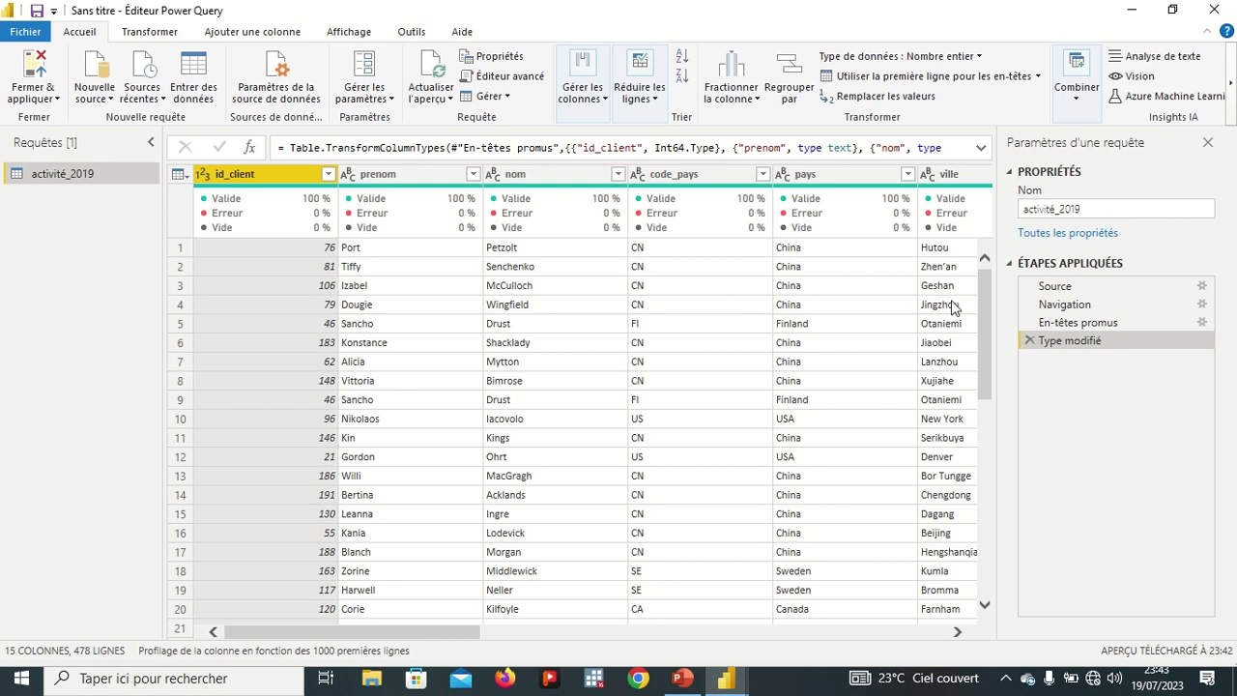
left_click_drag(985, 315, 995, 604)
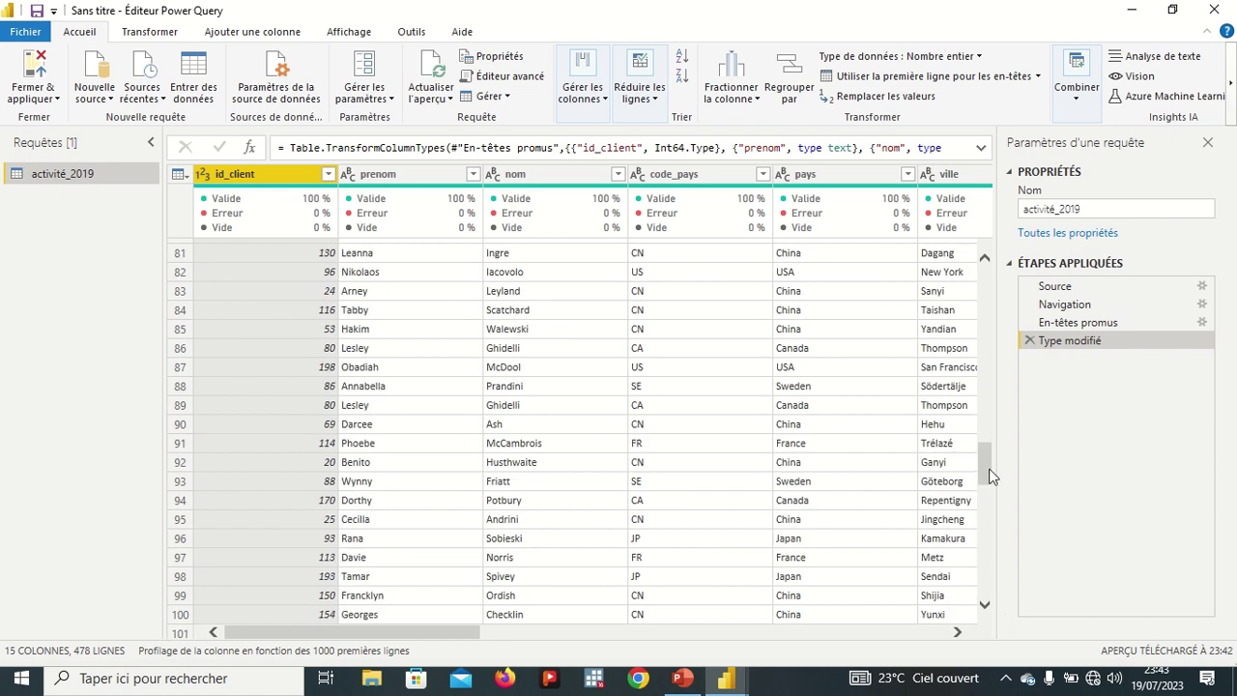
left_click_drag(993, 476, 1014, 247)
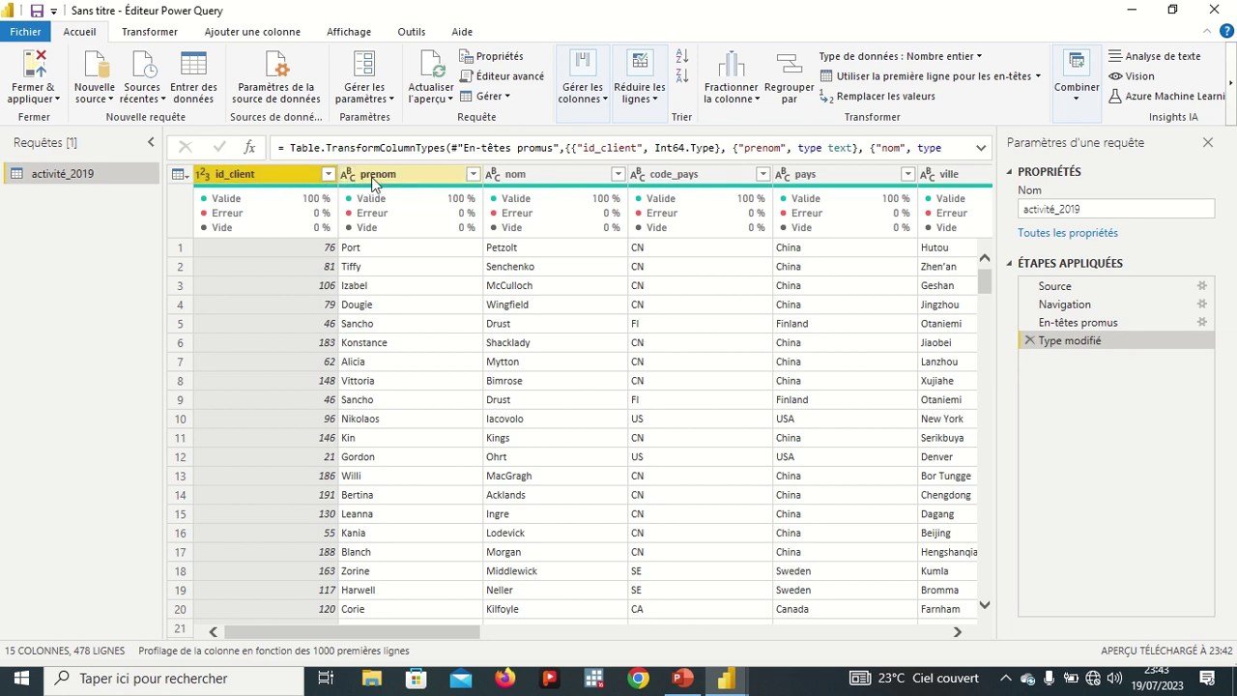
mouse_move(674, 198)
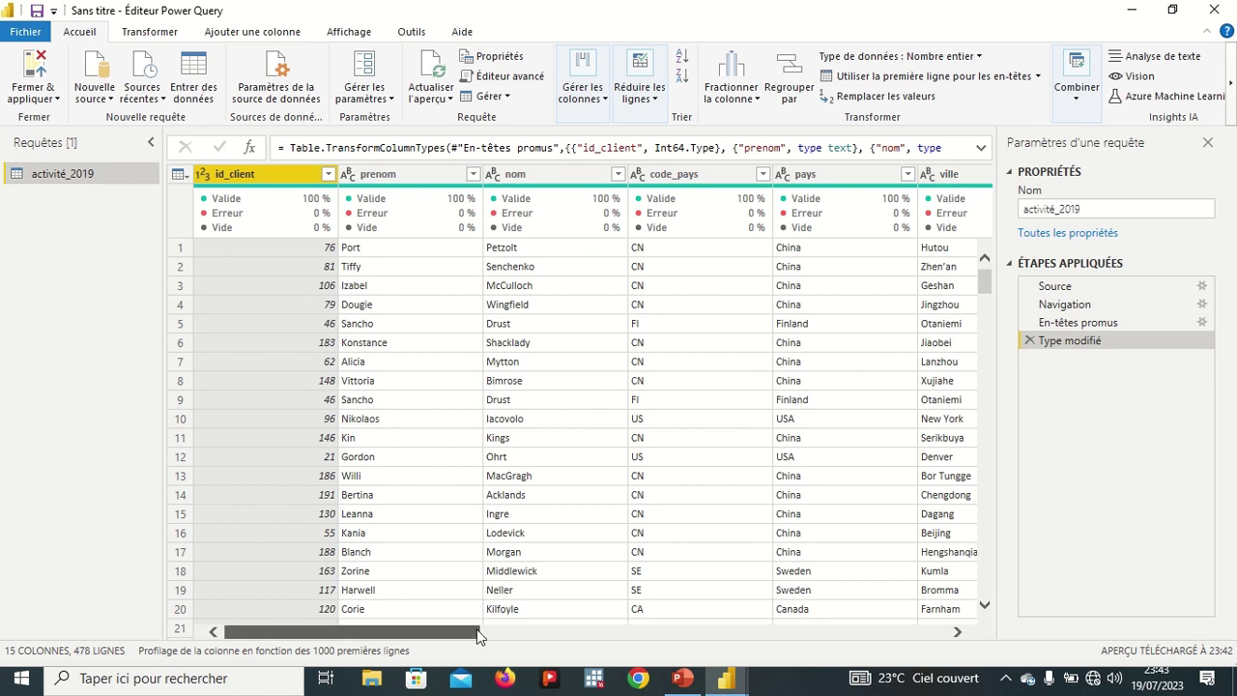
left_click_drag(476, 633, 446, 654)
mouse_move(270, 220)
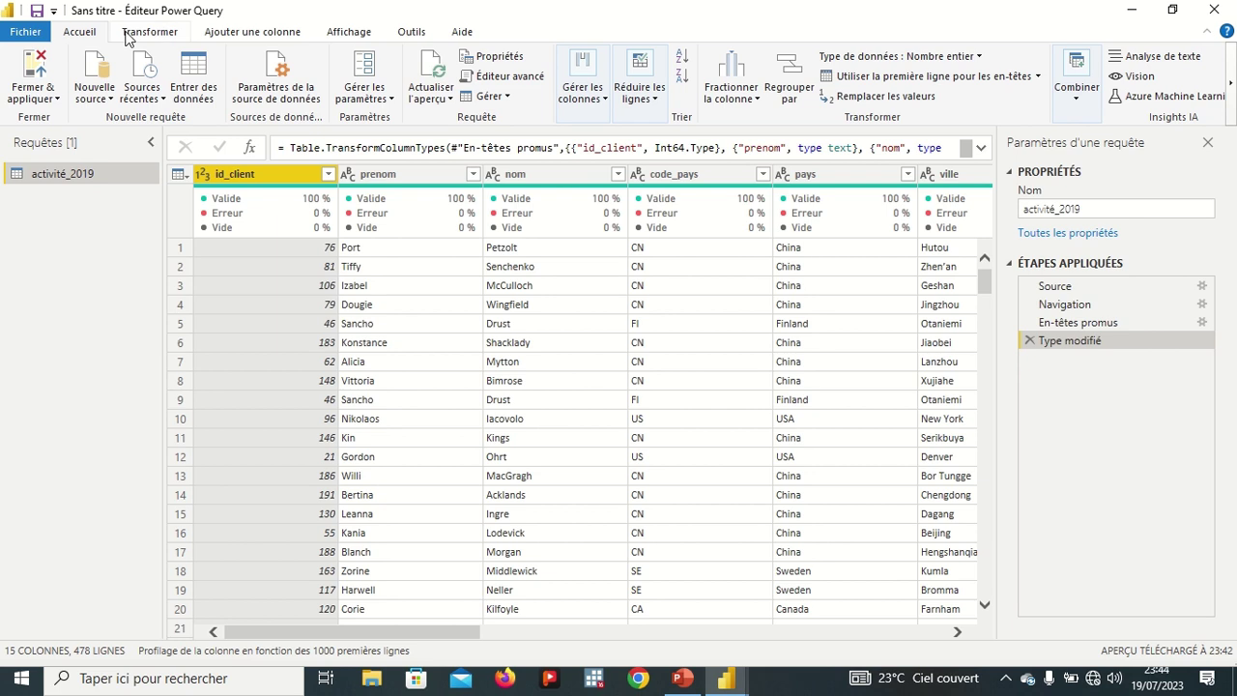
Hide the column quality indicators in the data preview and look over the rows without them.
left_click(340, 38)
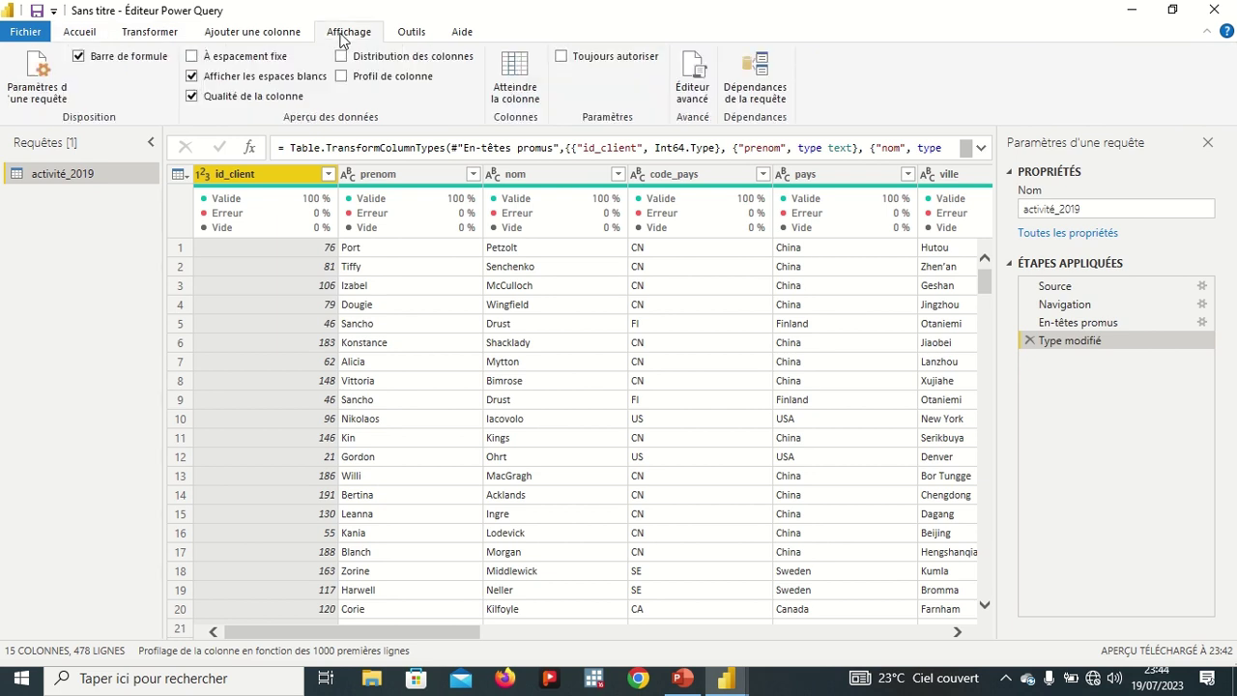
left_click(192, 76)
left_click(192, 77)
left_click(192, 97)
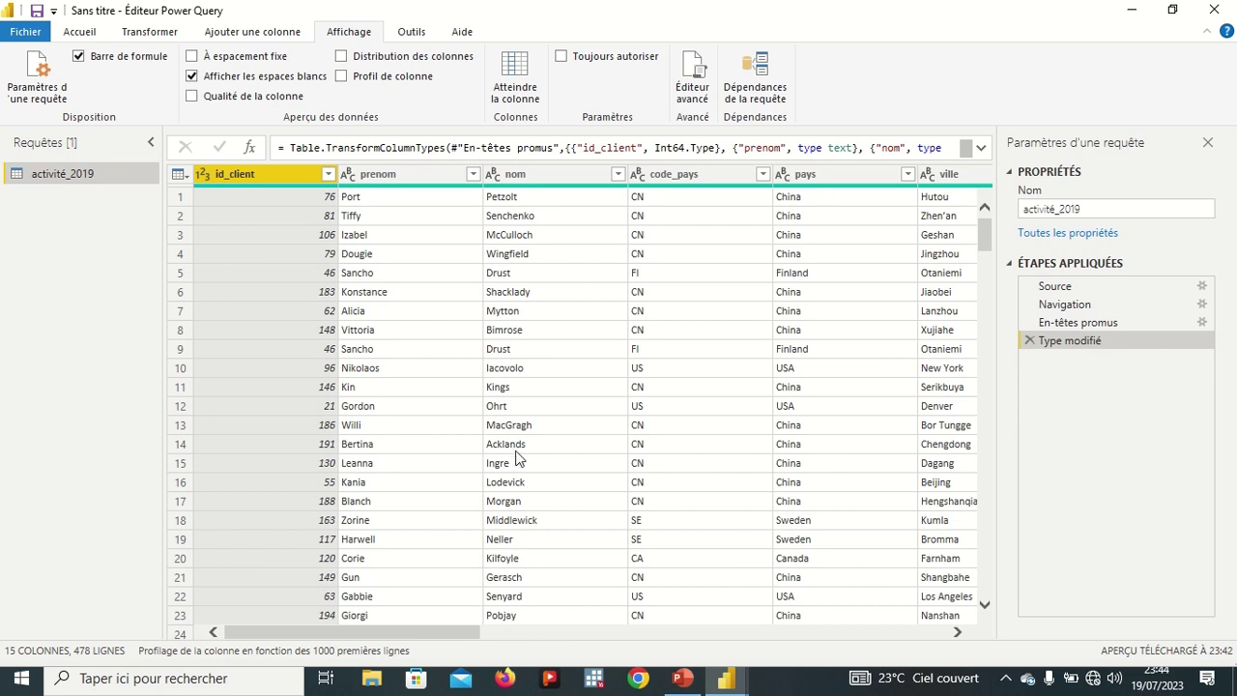
scroll(493, 454, "down", 3)
scroll(516, 457, "up", 3)
left_click(92, 35)
scroll(591, 435, "down", 2)
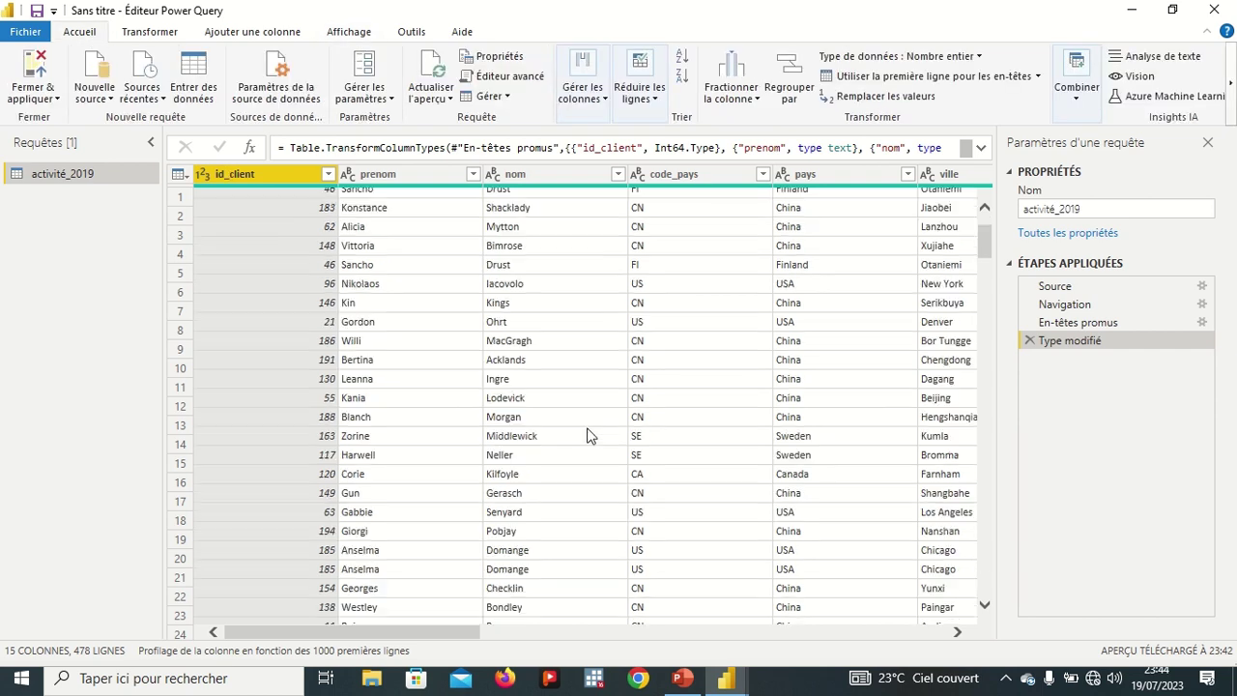
scroll(589, 436, "up", 1)
scroll(590, 436, "up", 1)
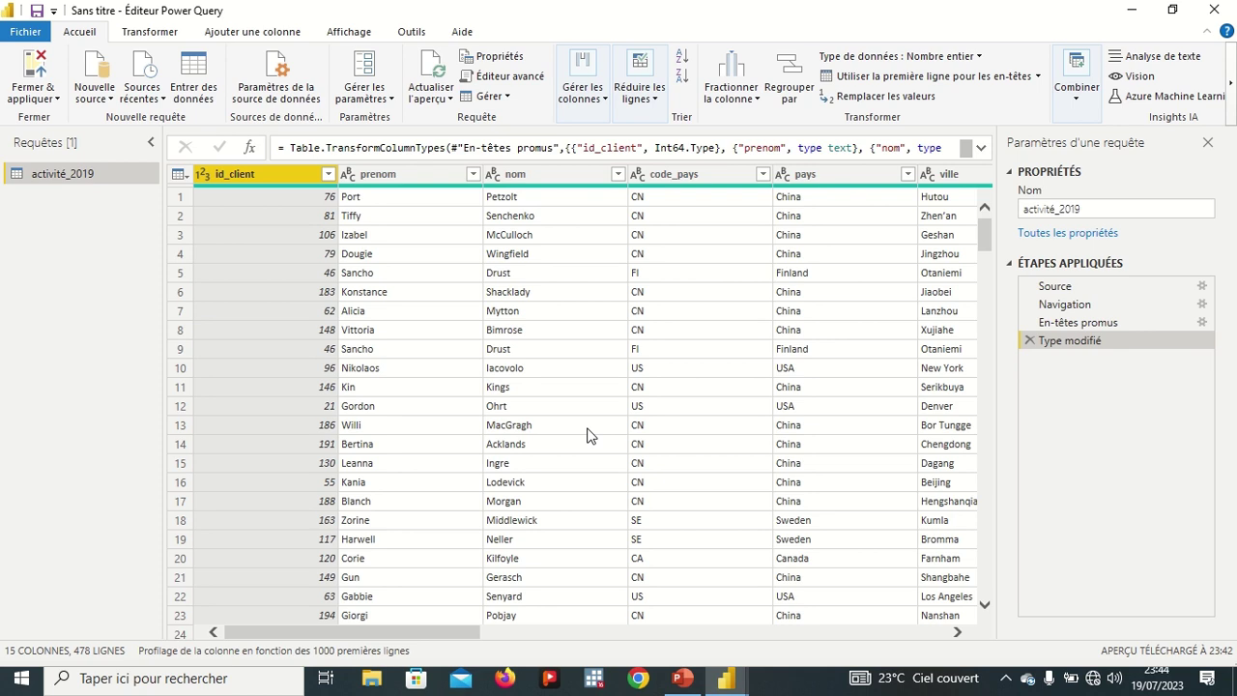
Show the column quality indicators and review the valid, error and empty rates across to the date column.
left_click(331, 37)
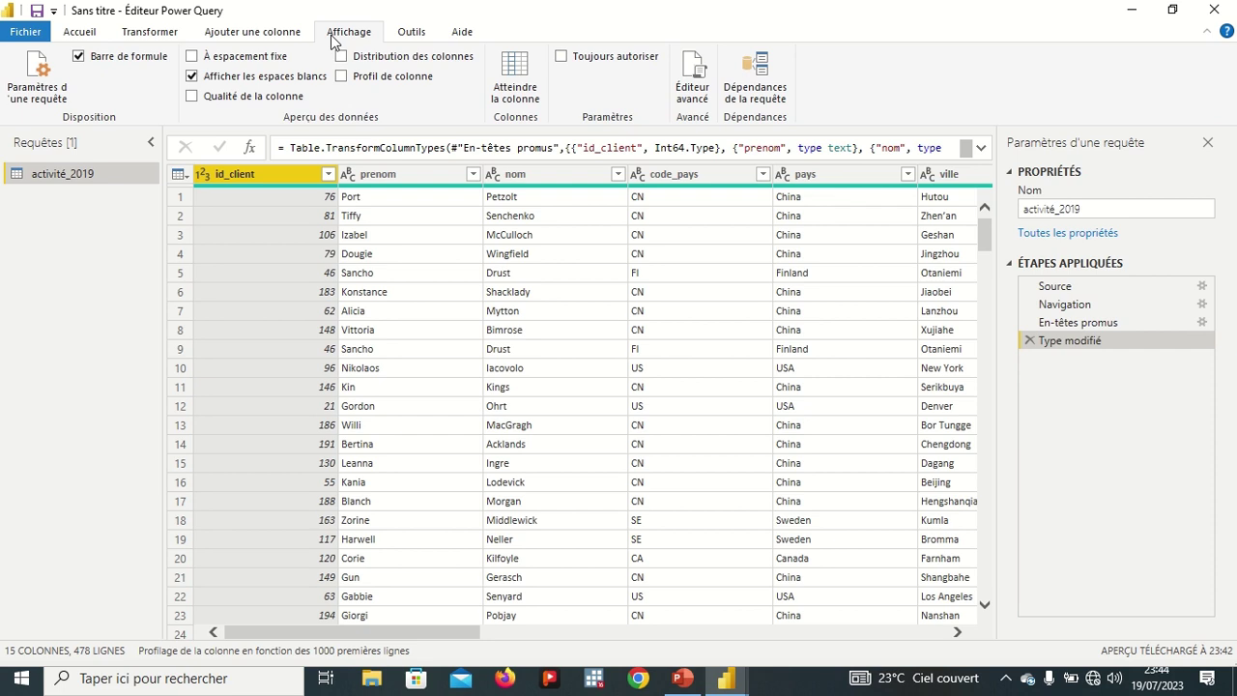
left_click(197, 102)
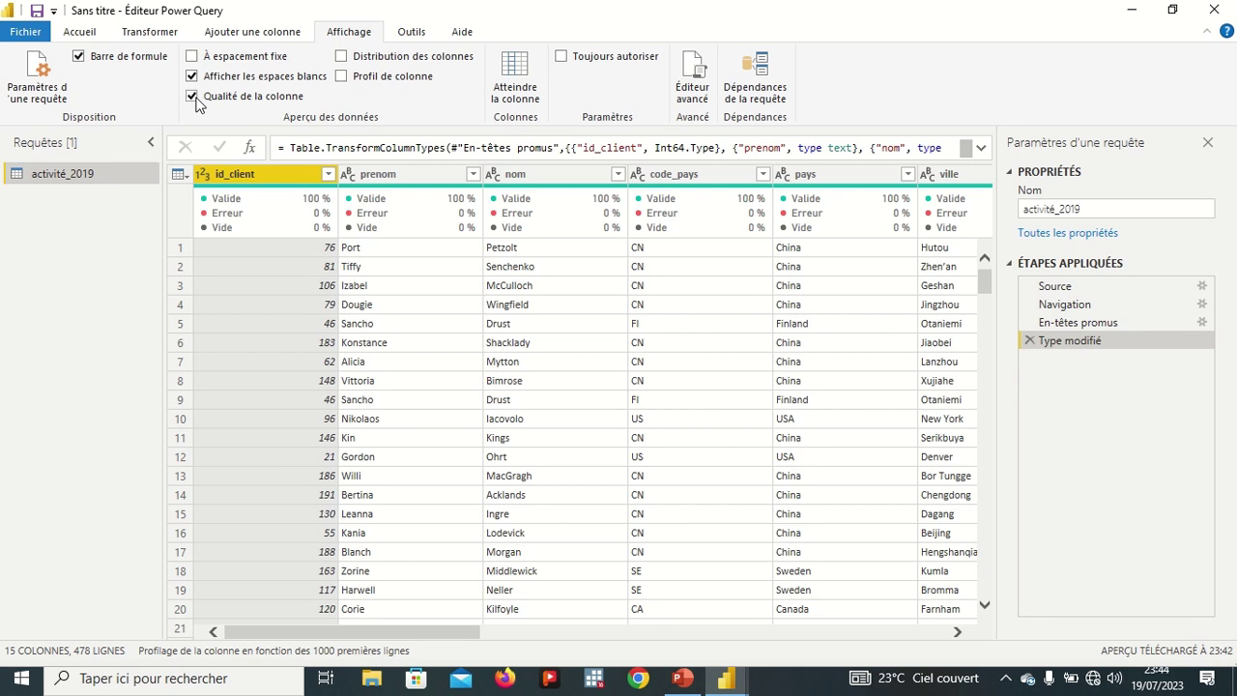
mouse_move(224, 216)
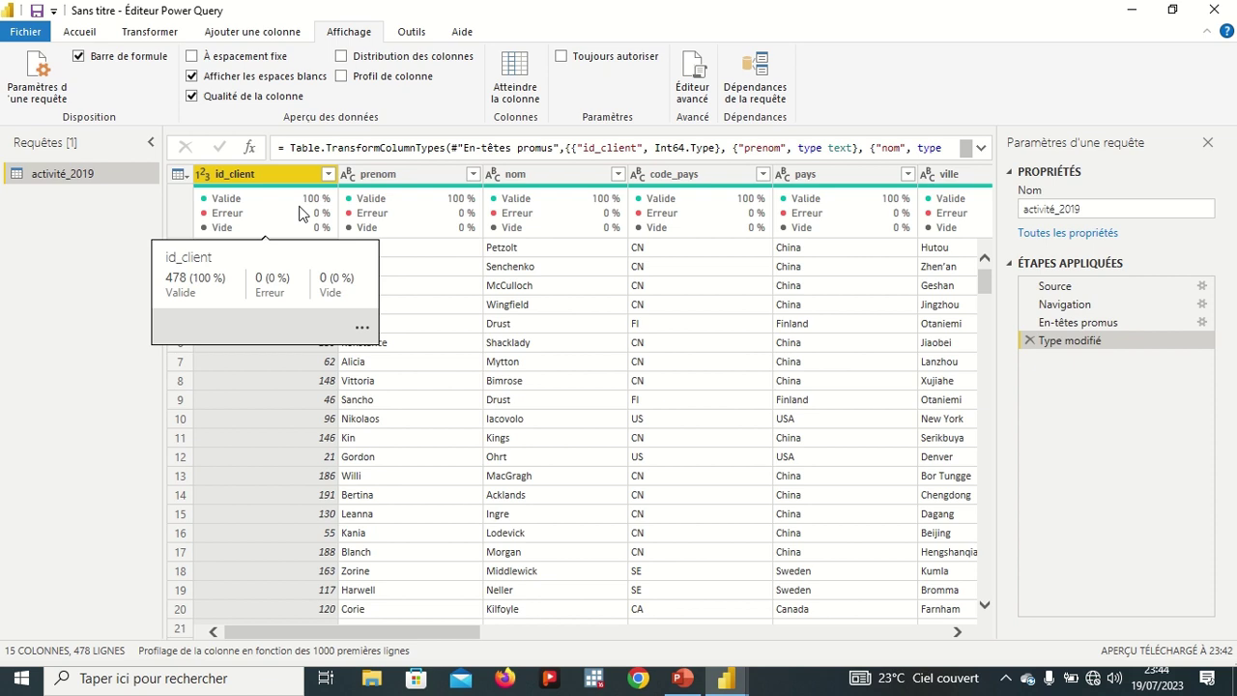
mouse_move(389, 201)
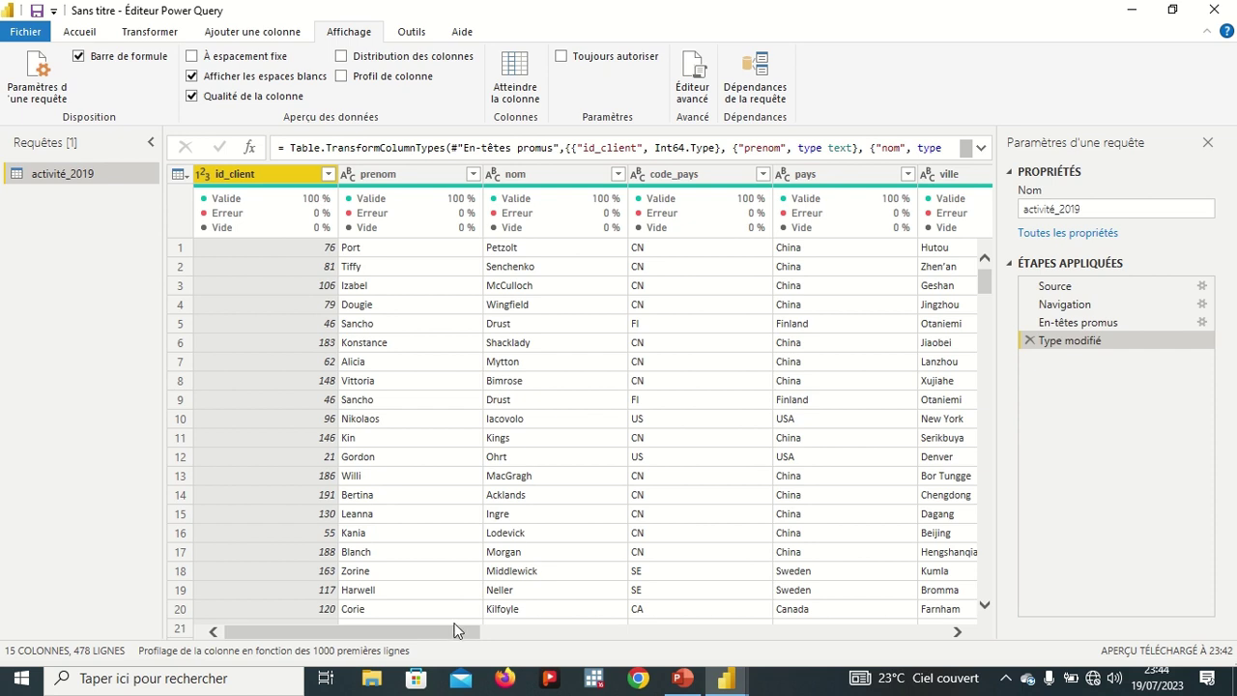
left_click_drag(451, 638, 926, 690)
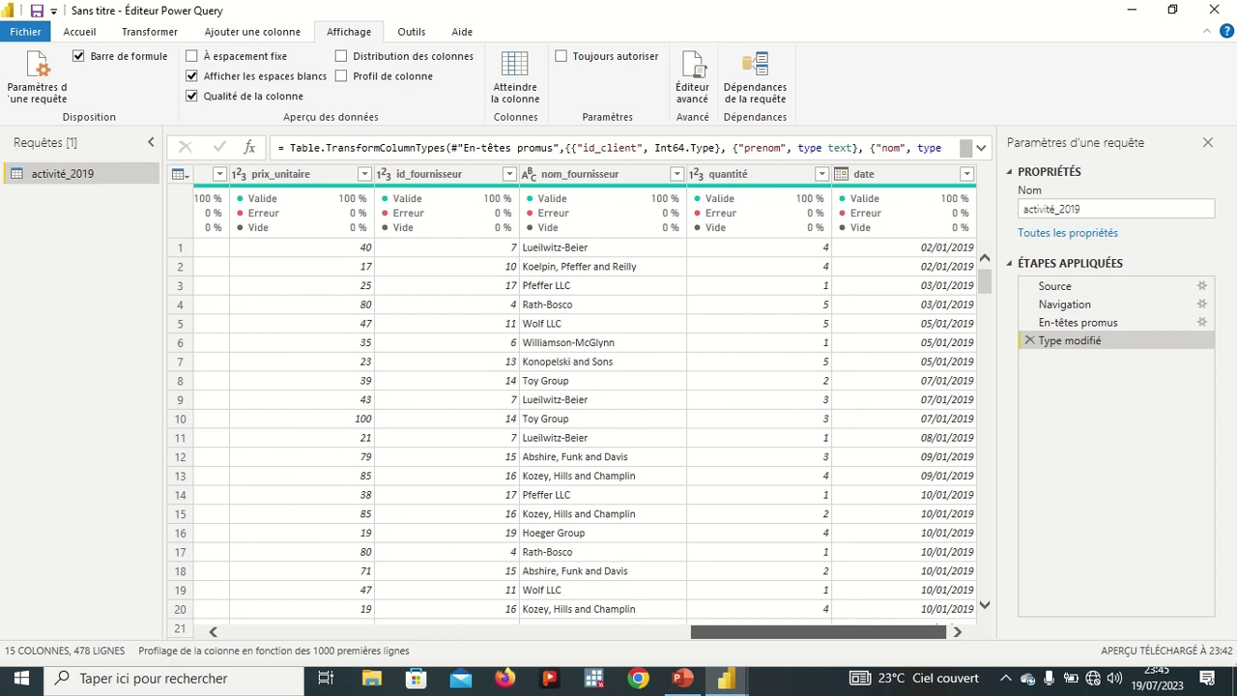
left_click(915, 681)
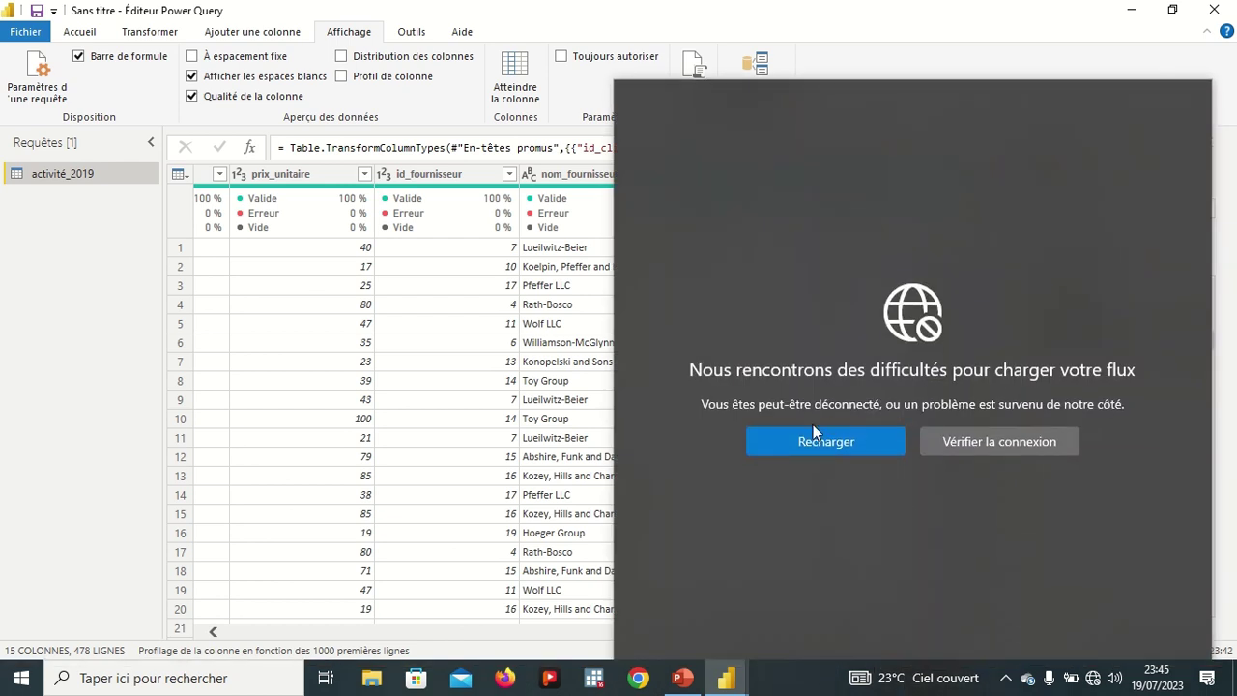
left_click(494, 462)
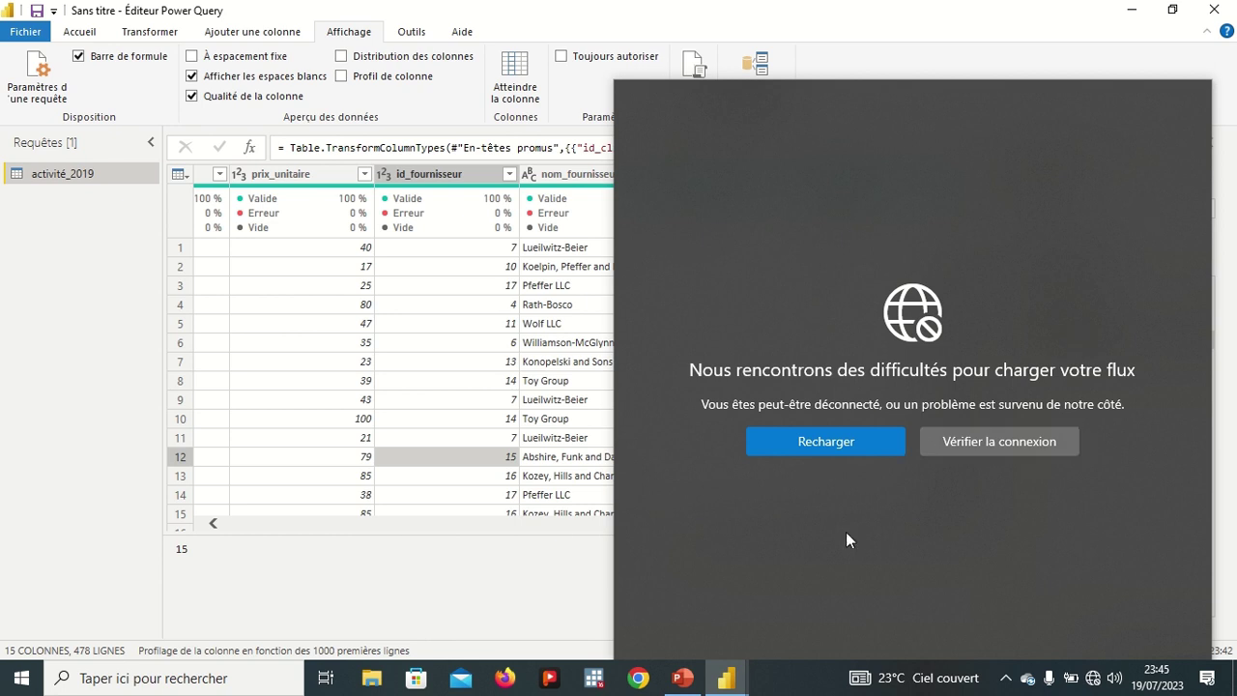
left_click(1207, 679)
left_click(1206, 679)
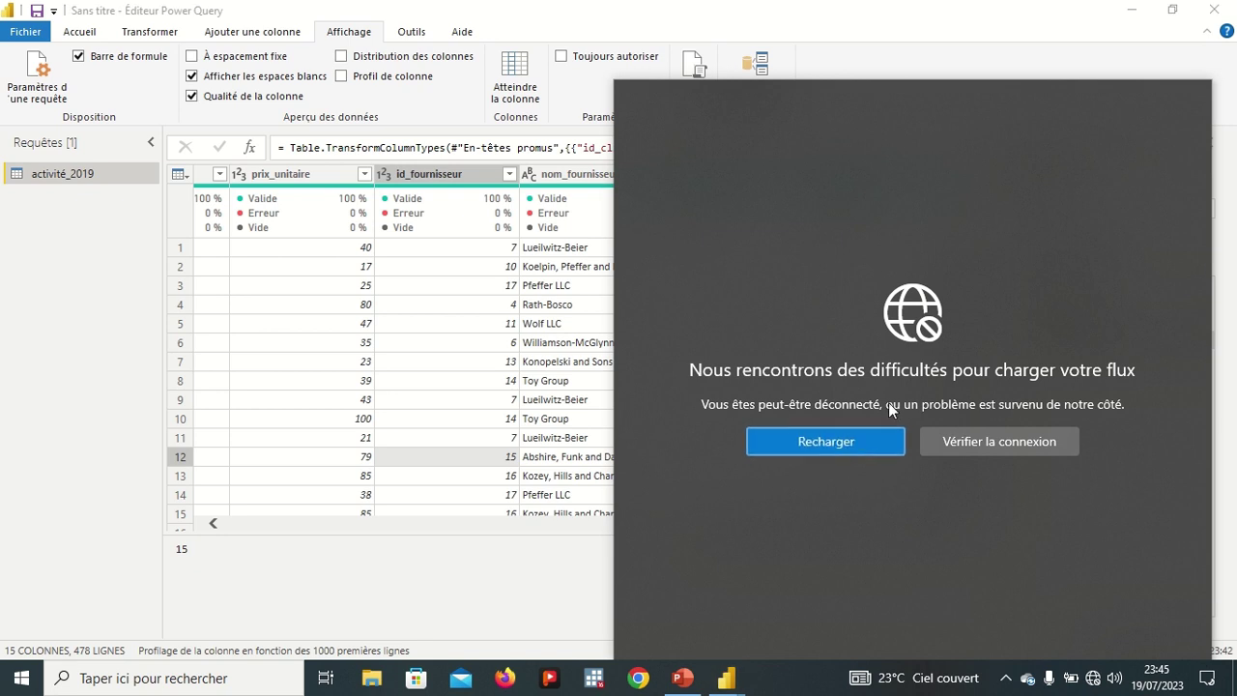
left_click(1004, 441)
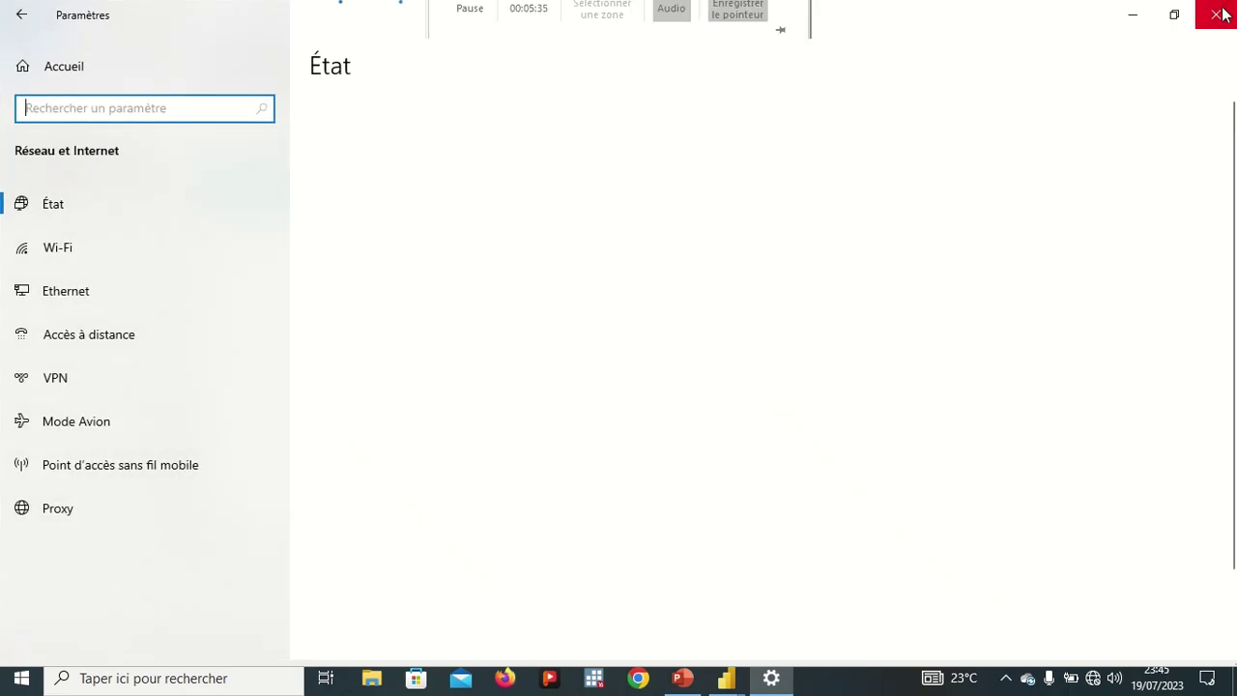
left_click(1208, 11)
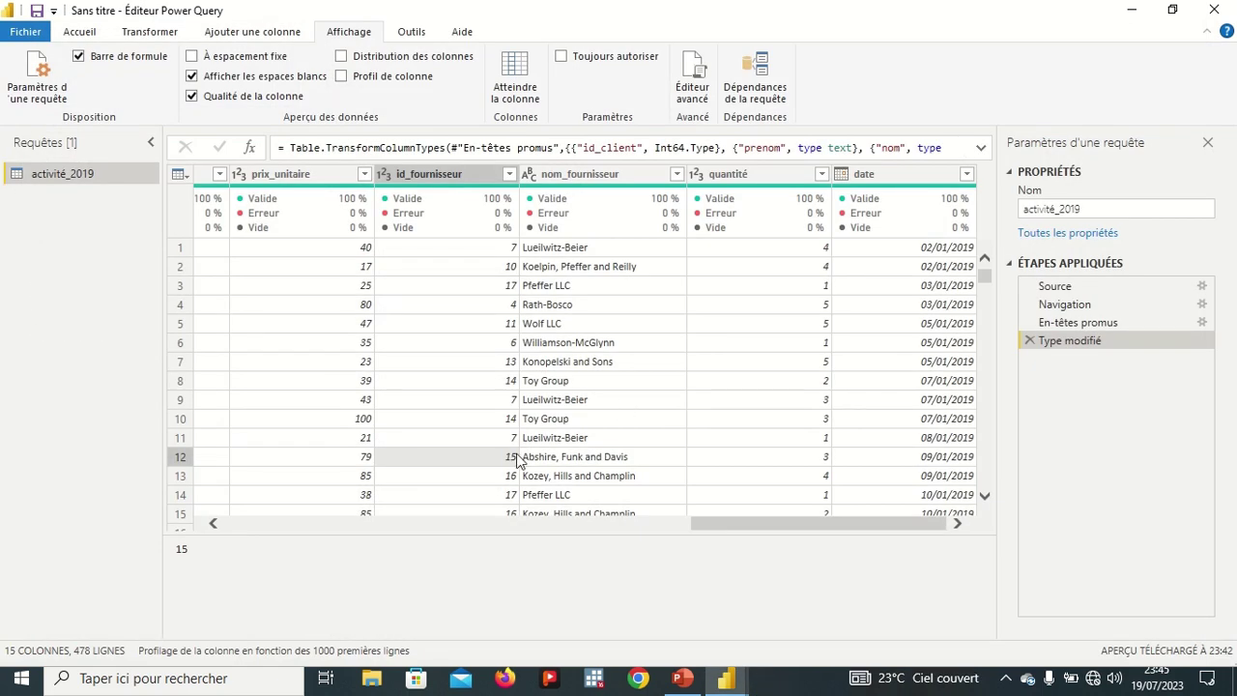
scroll(520, 461, "down", 1)
scroll(520, 461, "up", 1)
mouse_move(528, 7)
left_click(470, 35)
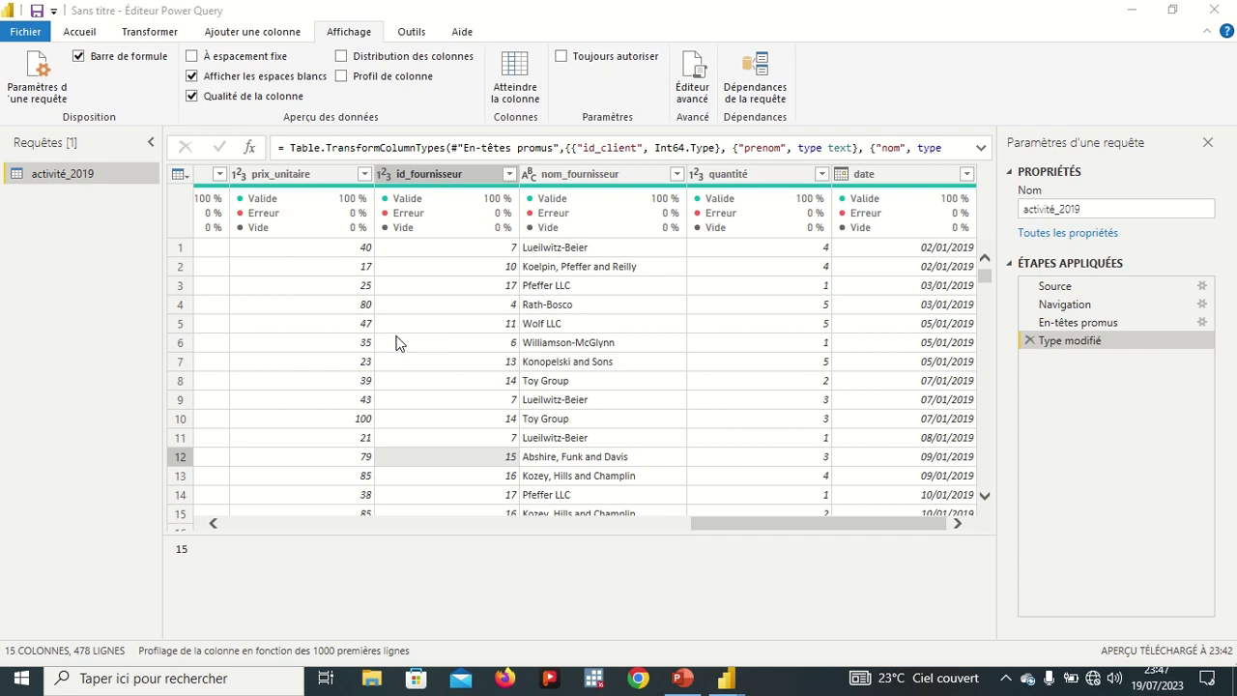
left_click(365, 329)
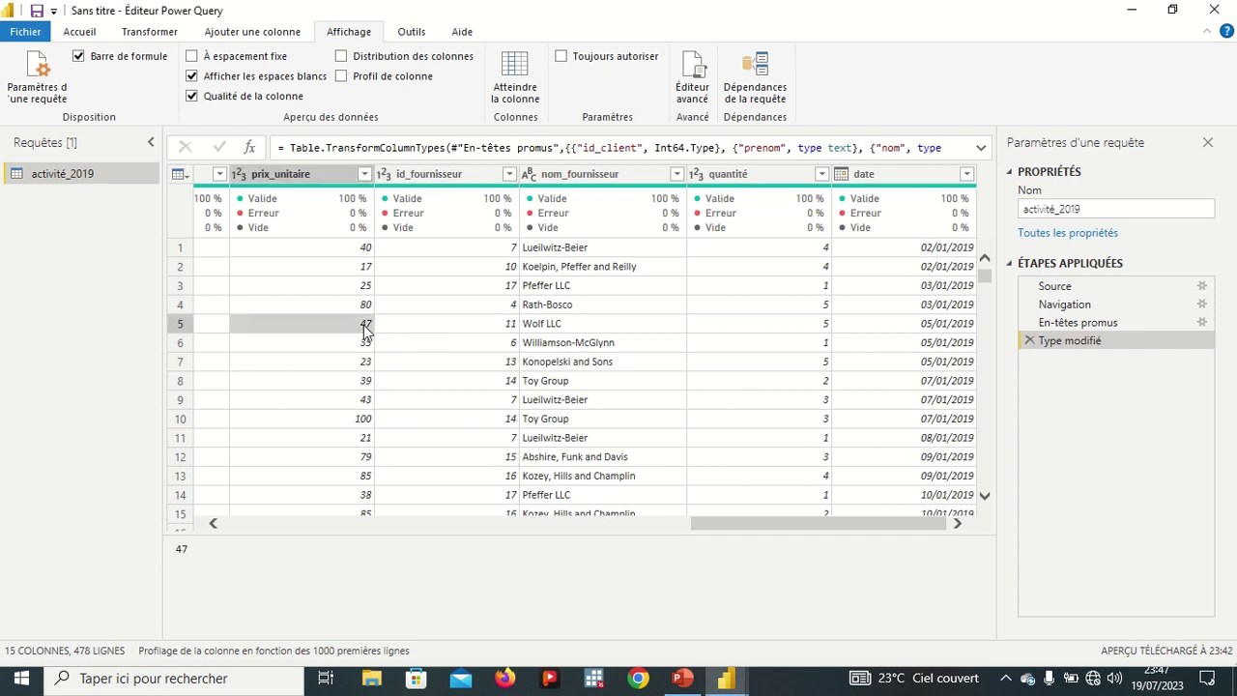
scroll(366, 329, "down", 4)
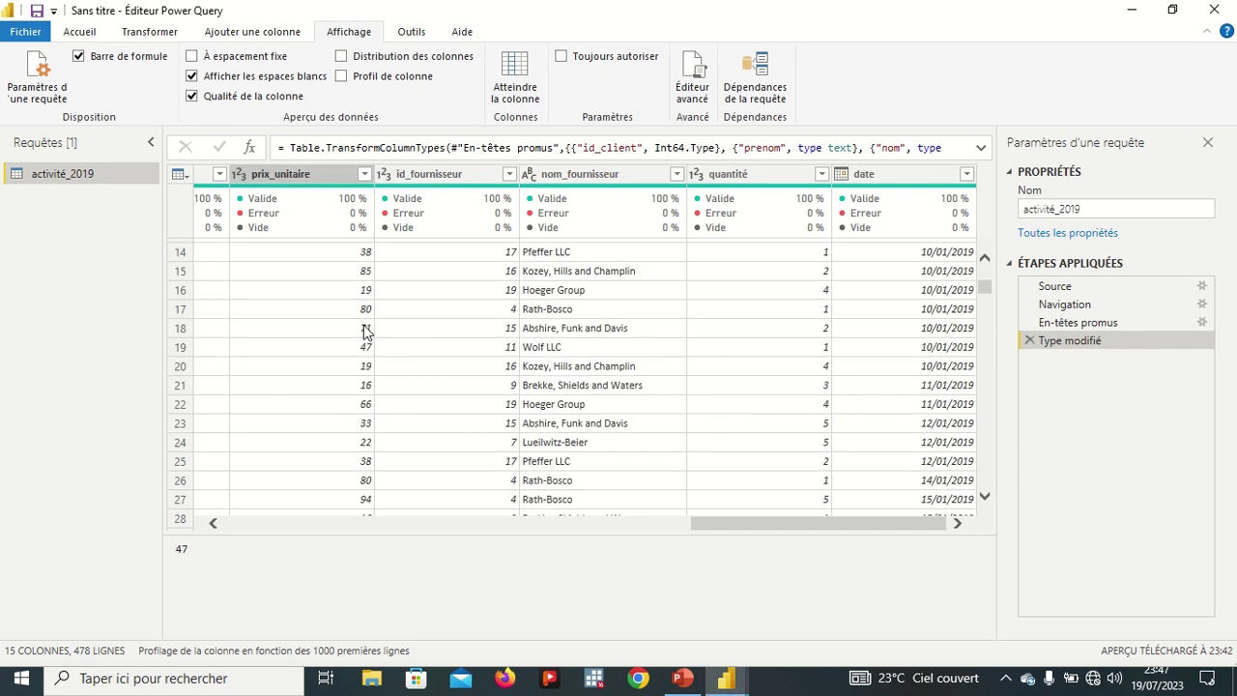
scroll(365, 330, "up", 1)
left_click(361, 313)
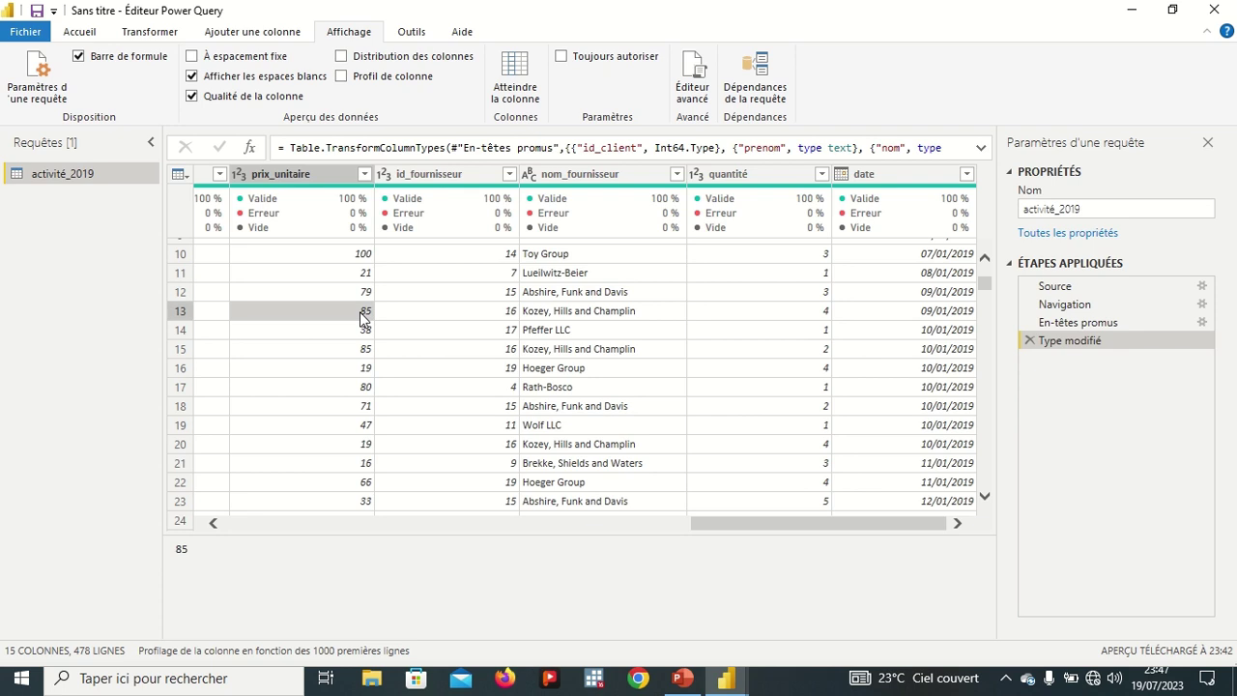
left_click(515, 330)
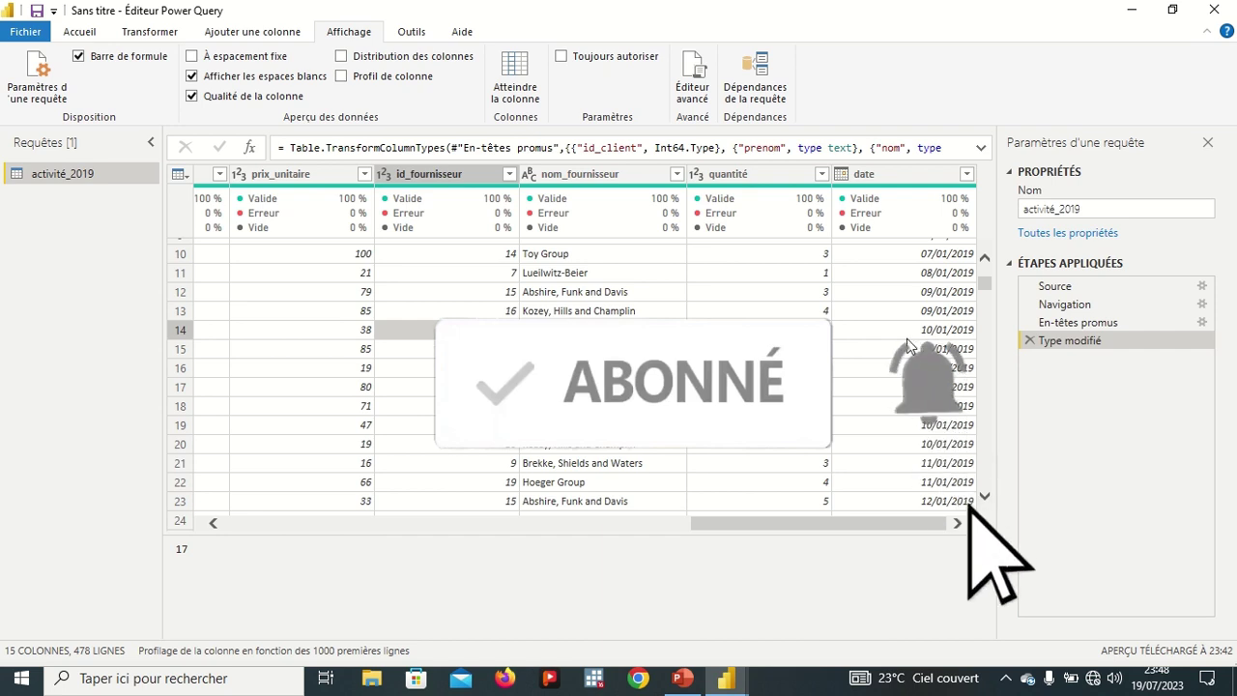
Filter the id_fournisseur column to keep only the rows for suppliers 1, 2 and 3, and look over the result.
left_click(509, 174)
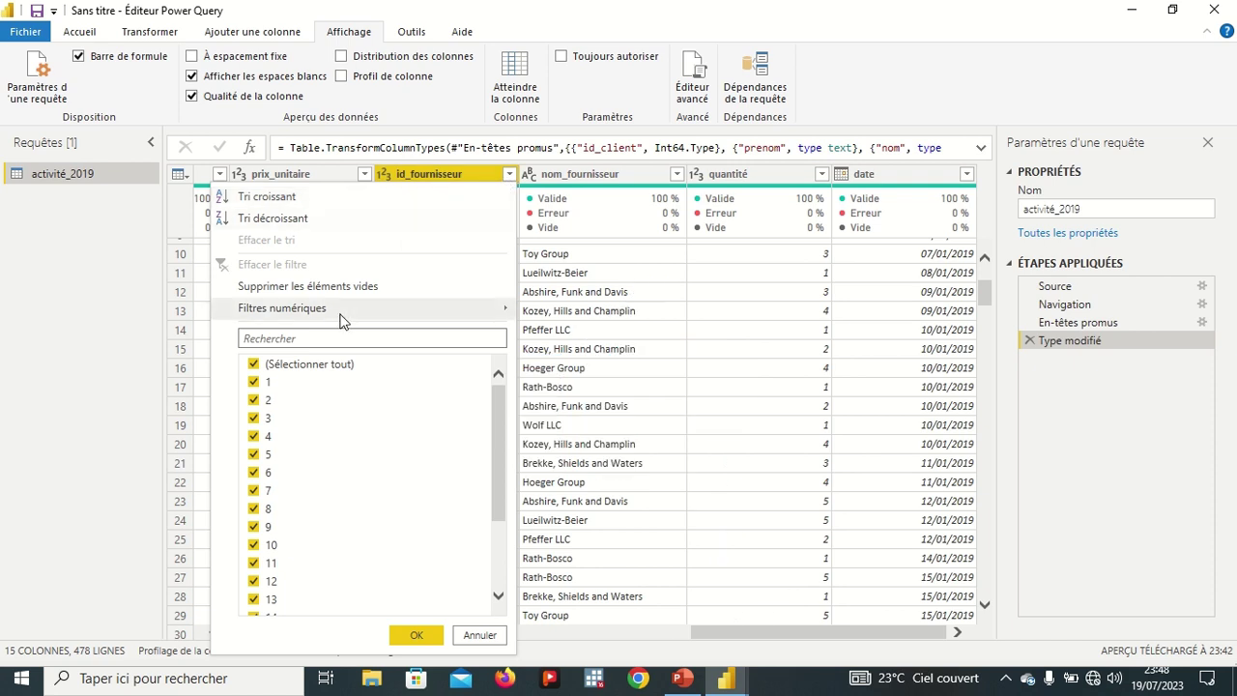
left_click(254, 365)
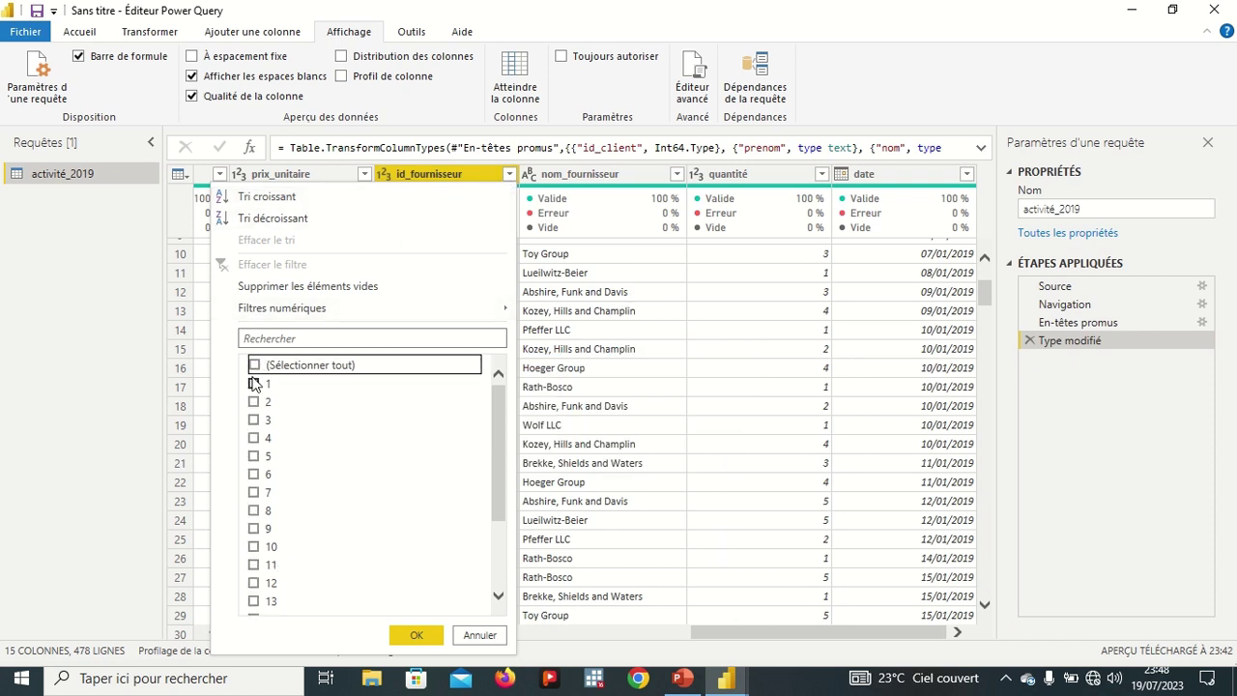
left_click(254, 382)
left_click(255, 401)
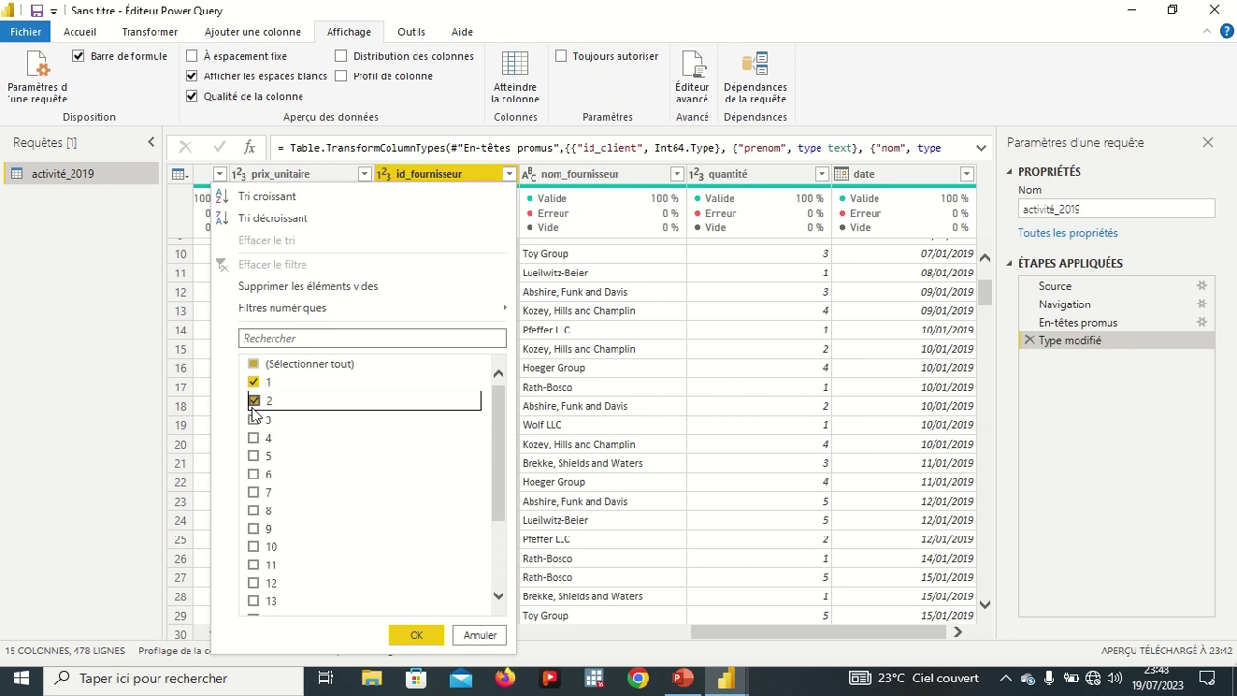
left_click(254, 418)
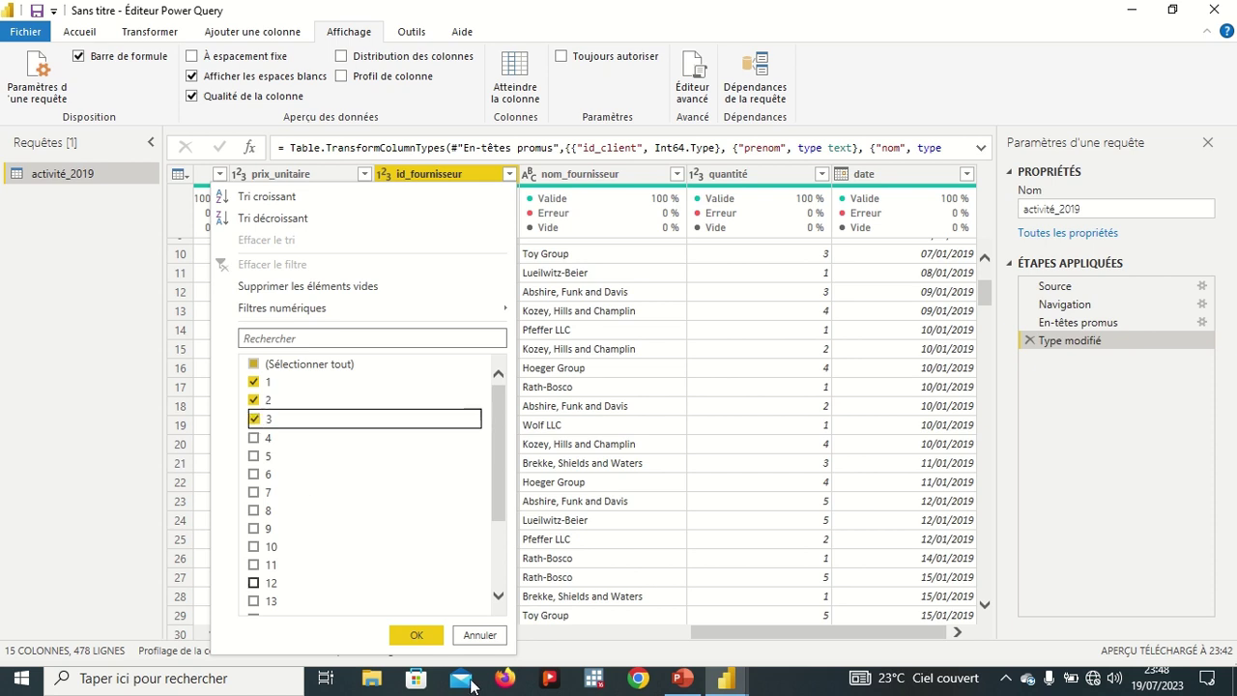
left_click(422, 636)
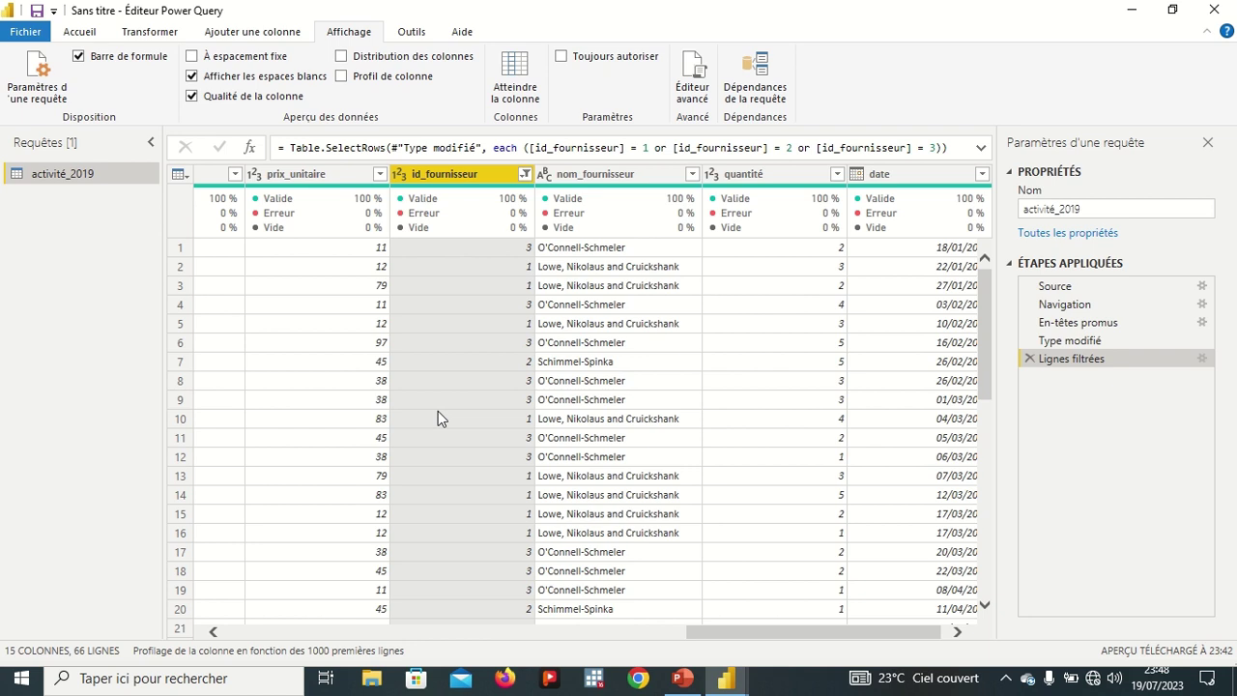
scroll(438, 411, "down", 2)
scroll(438, 411, "up", 2)
Remove the id_fournisseur column from the activité_2019 query.
right_click(493, 179)
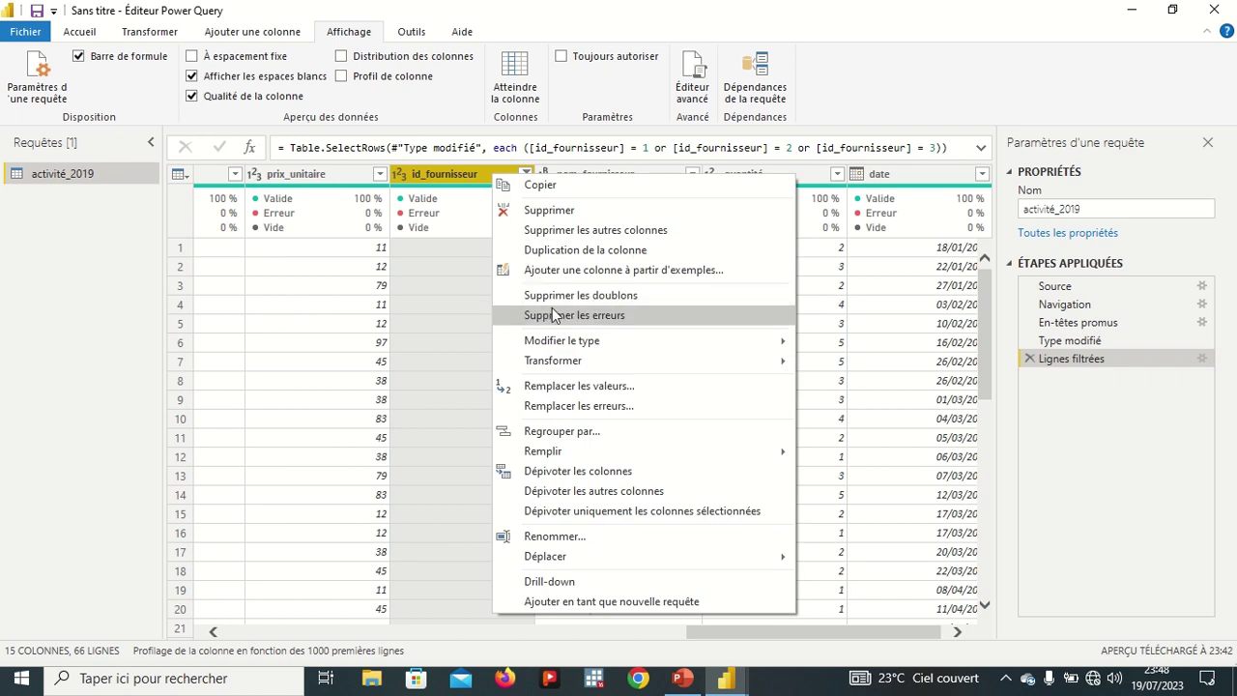
left_click(548, 211)
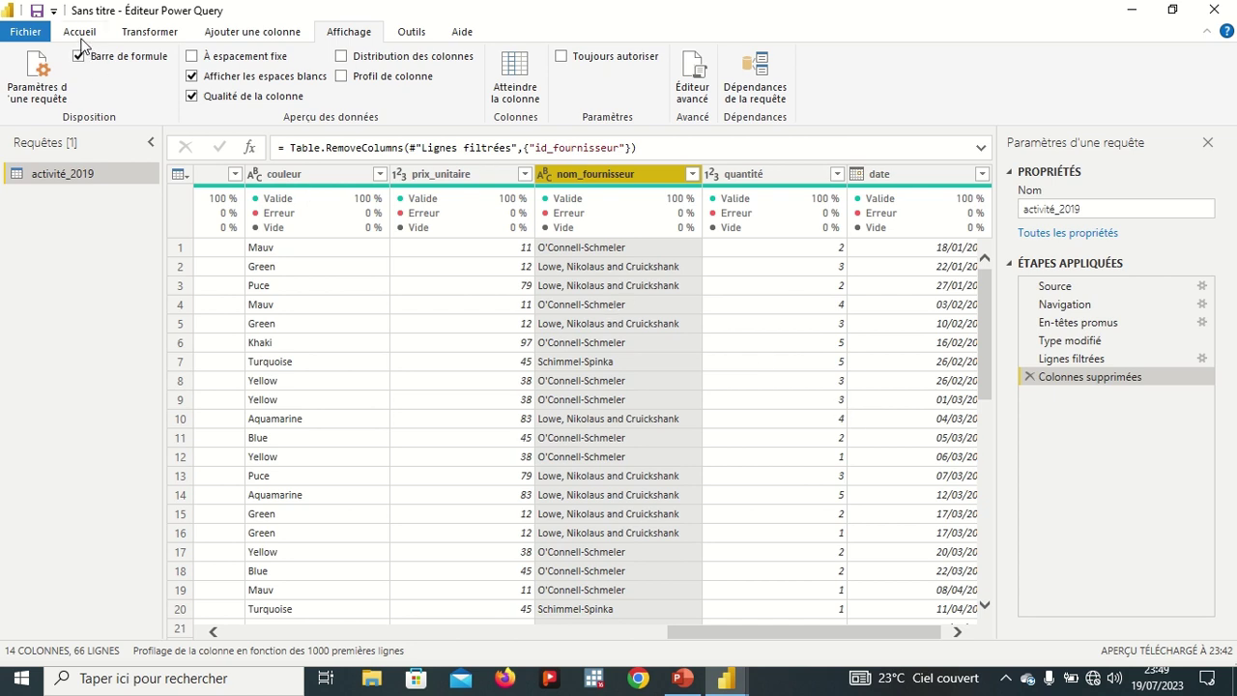
left_click(39, 39)
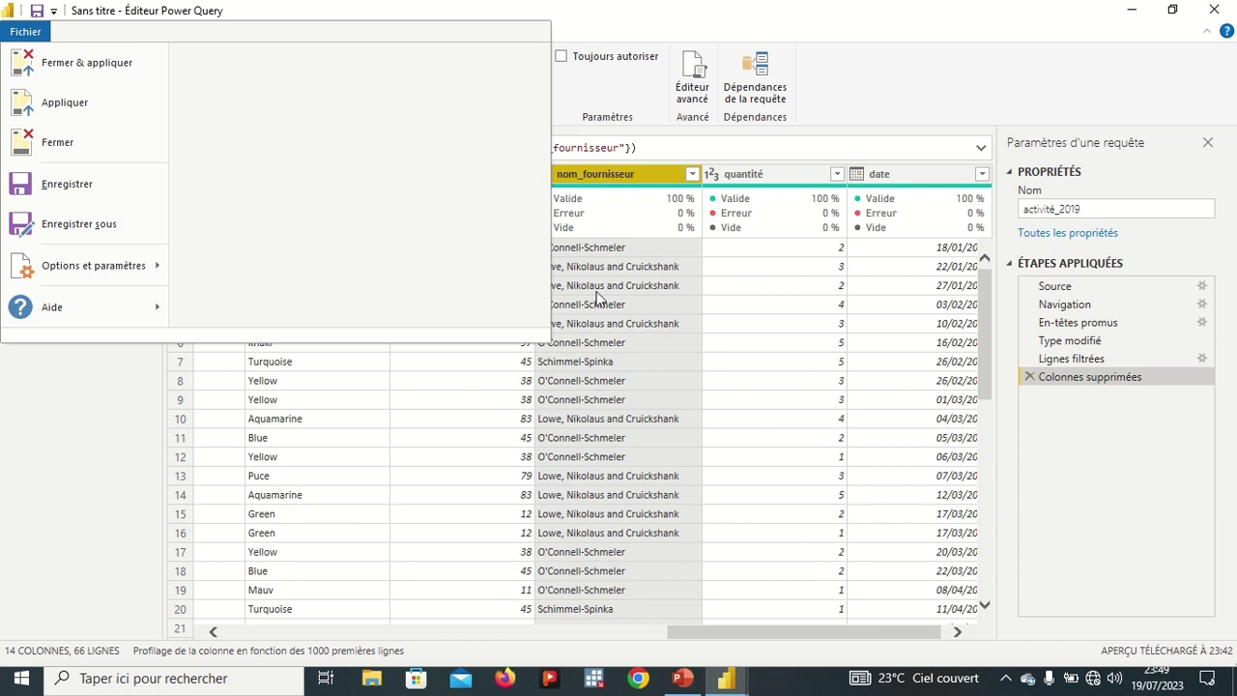
left_click(789, 357)
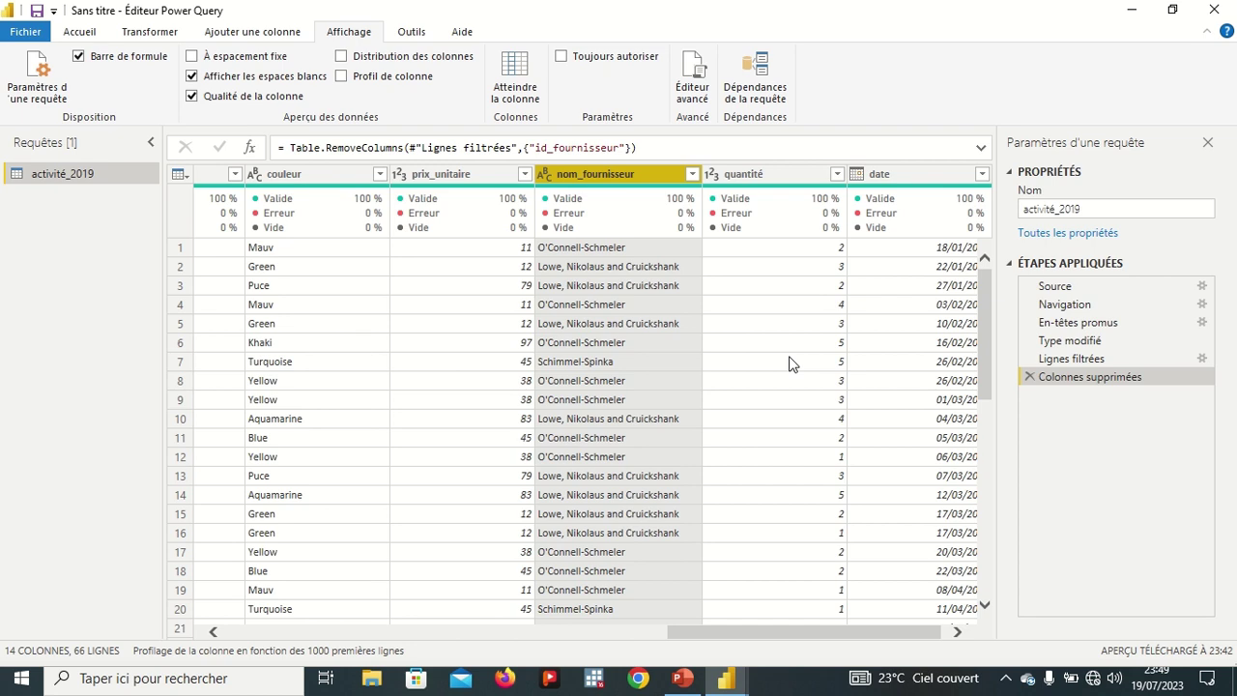
Delete the applied steps Colonnes supprimées and Lignes filtrées to restore the id_fournisseur column and all rows.
left_click(1030, 379)
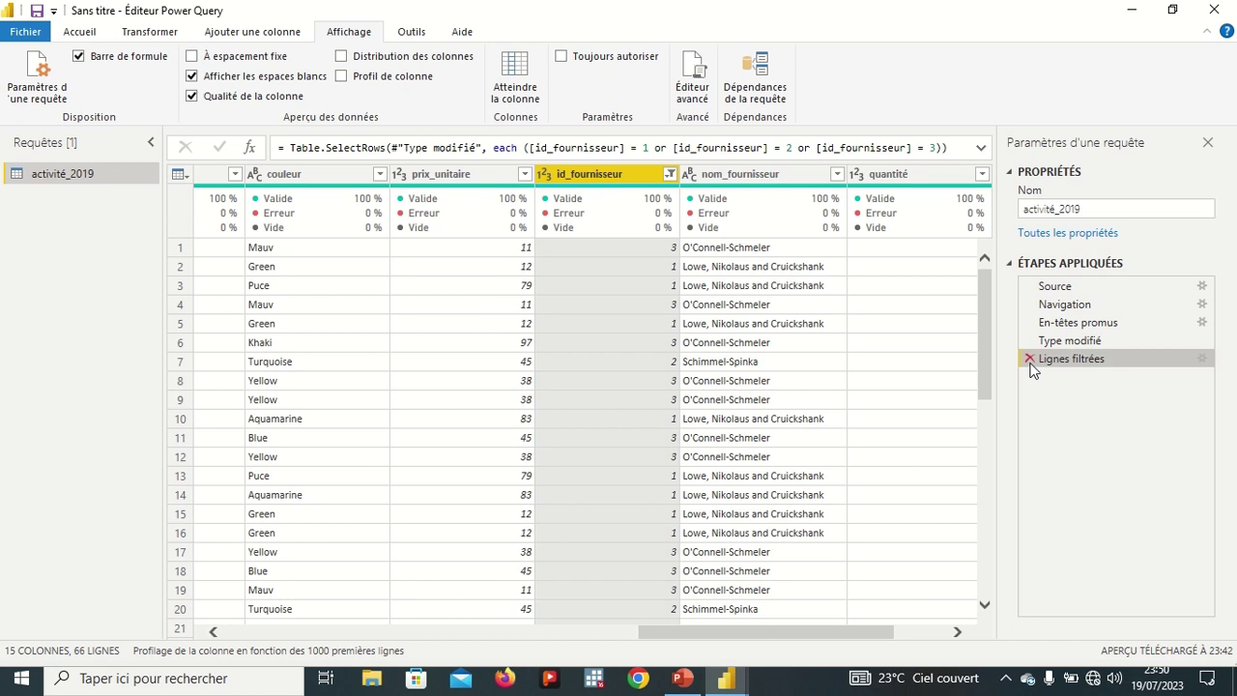
left_click(1030, 360)
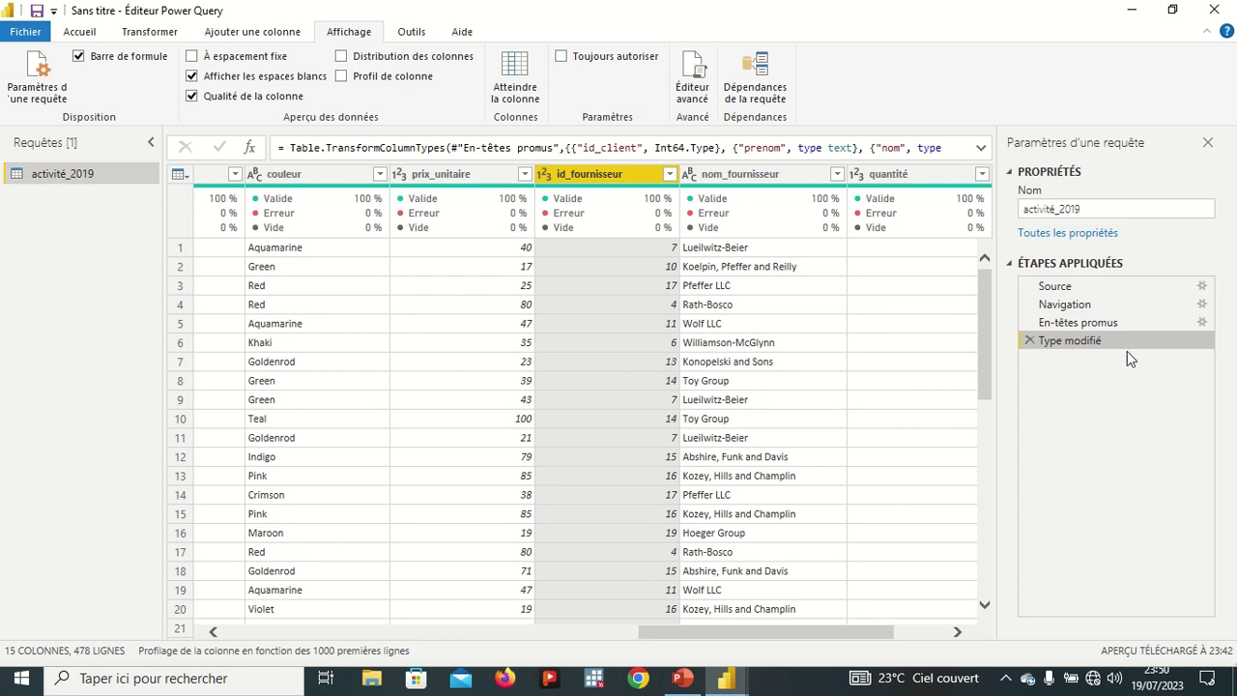
View the Excel file settings of the Source step without changing them, and return to the Type modifié step.
left_click(1202, 286)
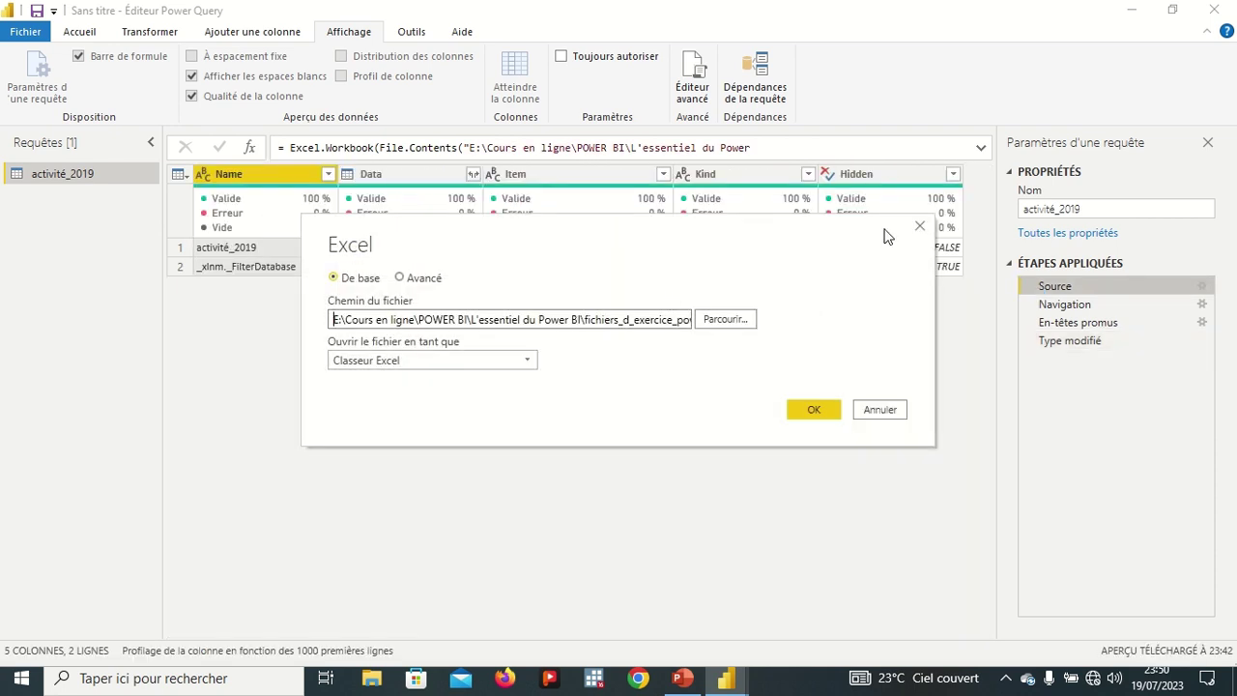
left_click(919, 228)
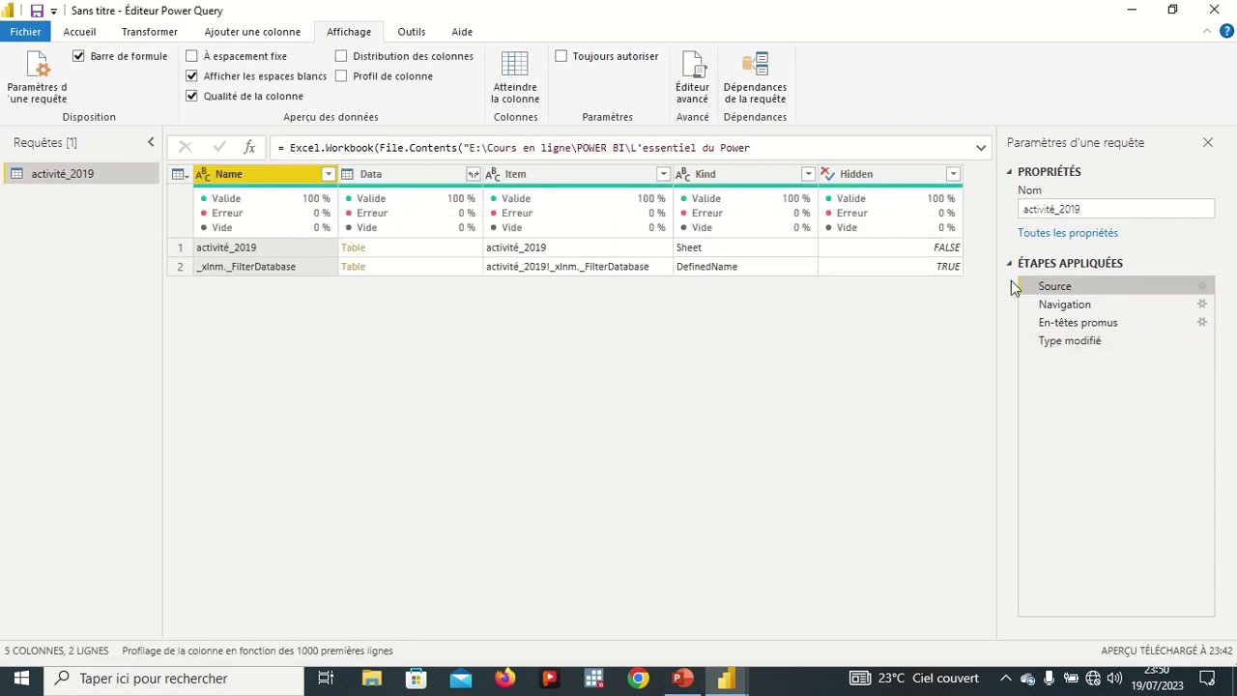
left_click(1086, 338)
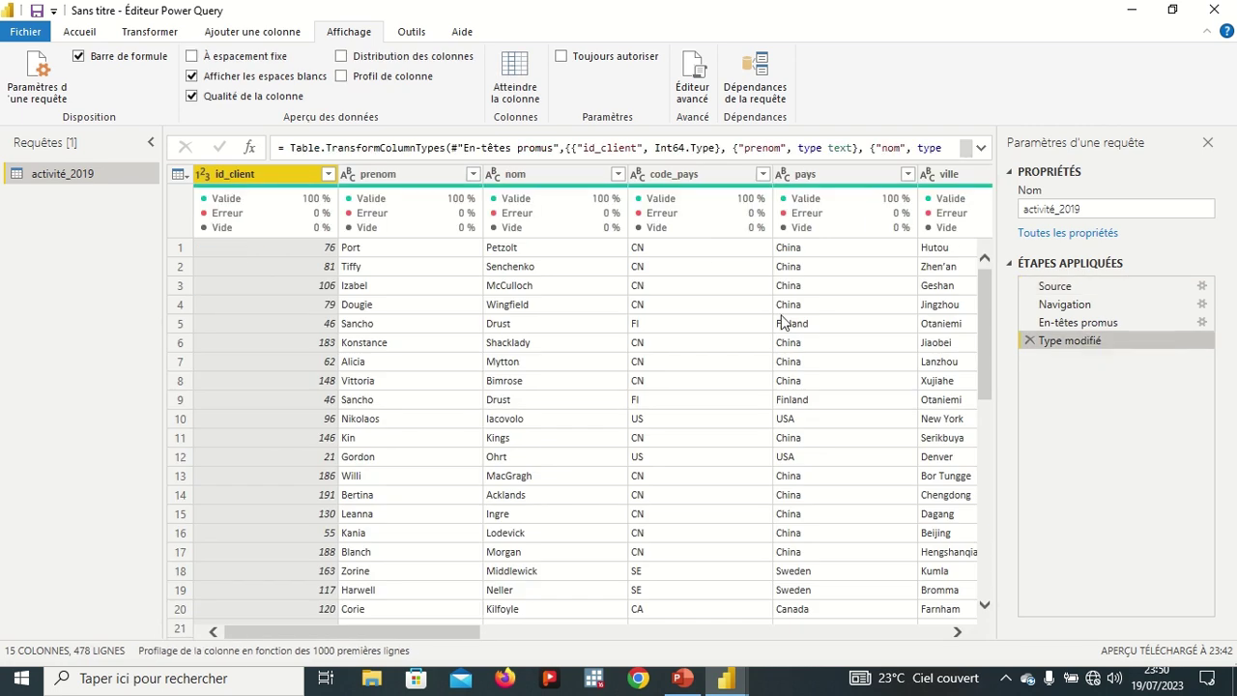
Expand the formula of the Type modifié step and examine the column types it assigns.
mouse_move(545, 5)
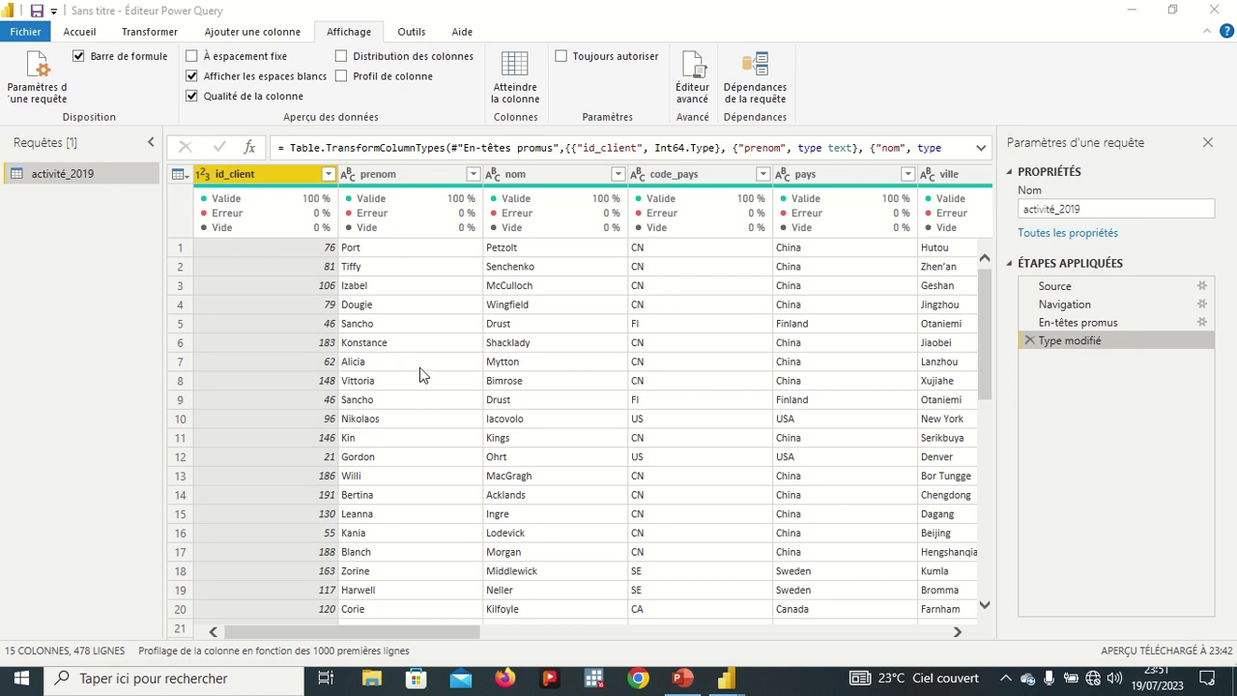
left_click(291, 146)
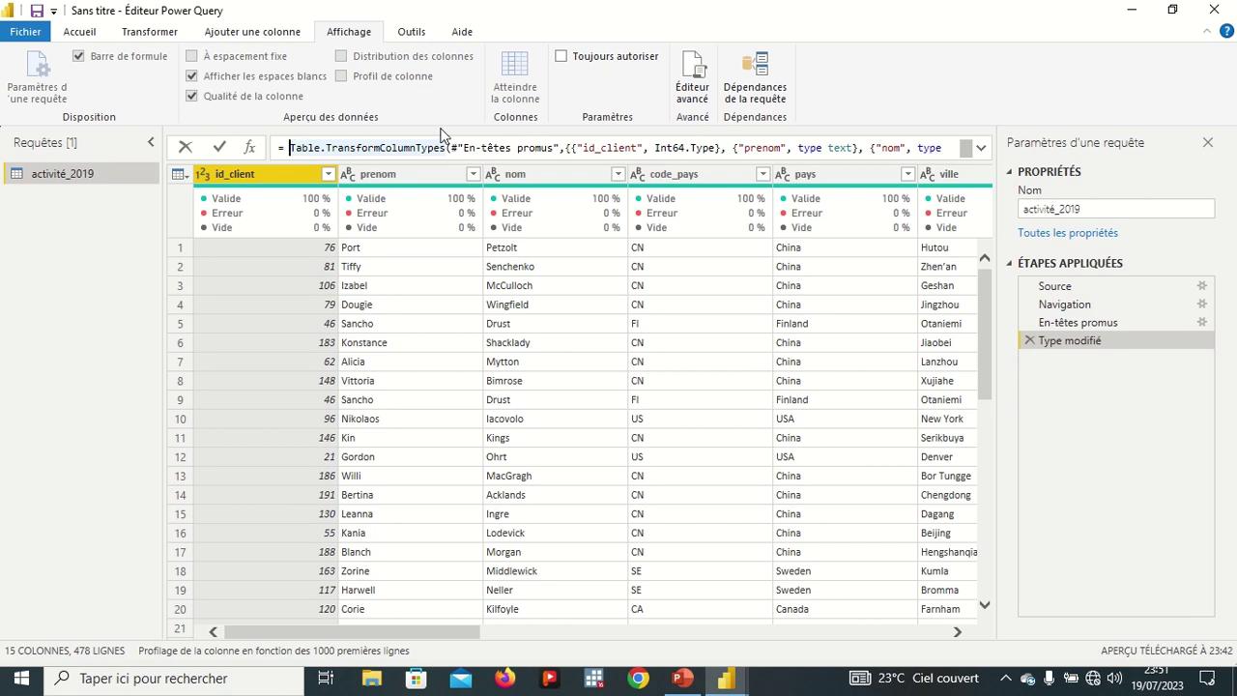
left_click(982, 147)
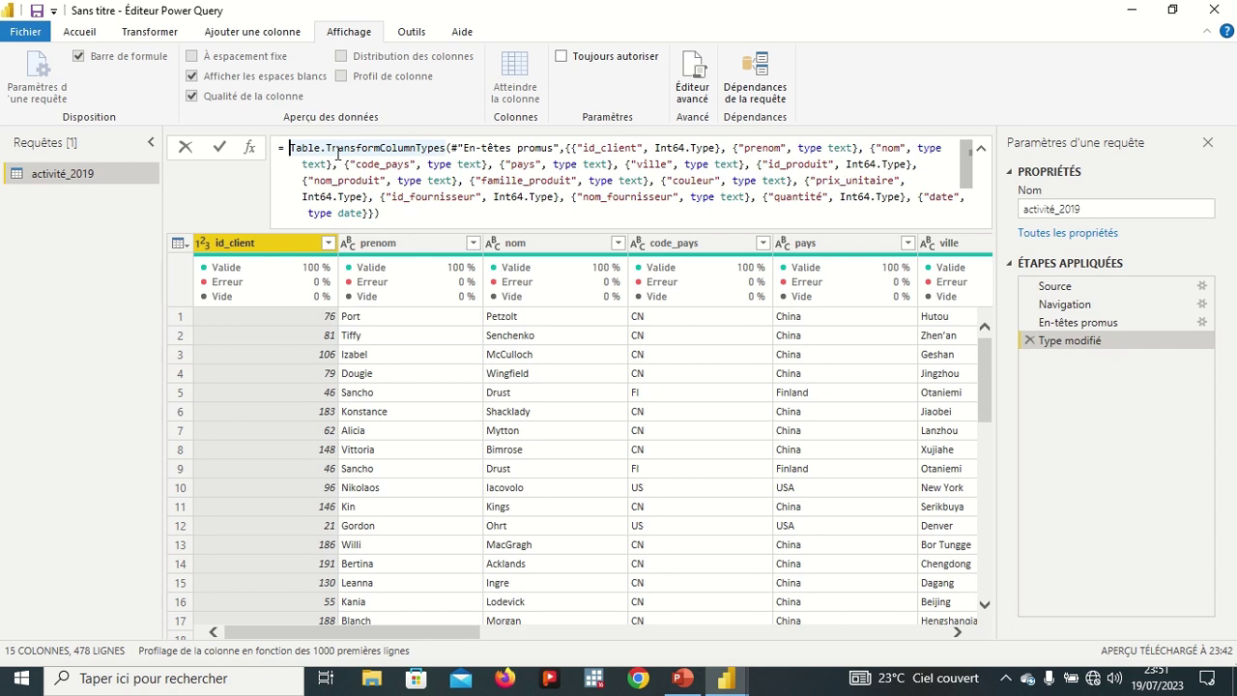
left_click(365, 213)
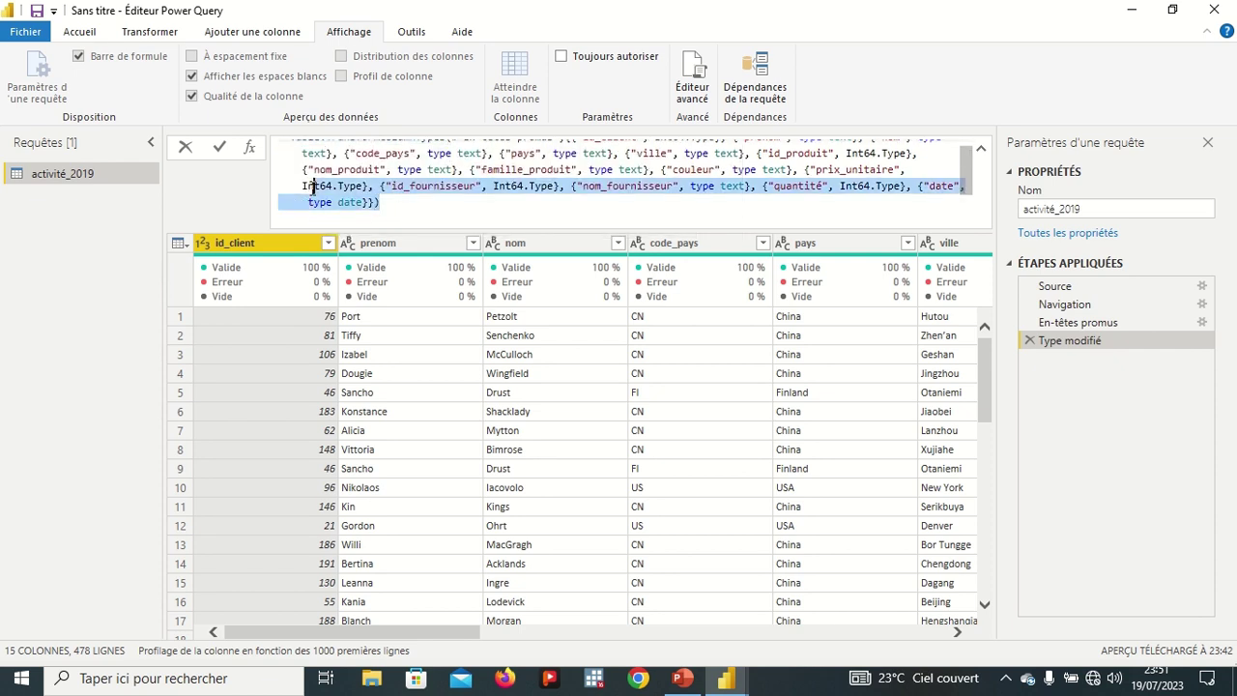